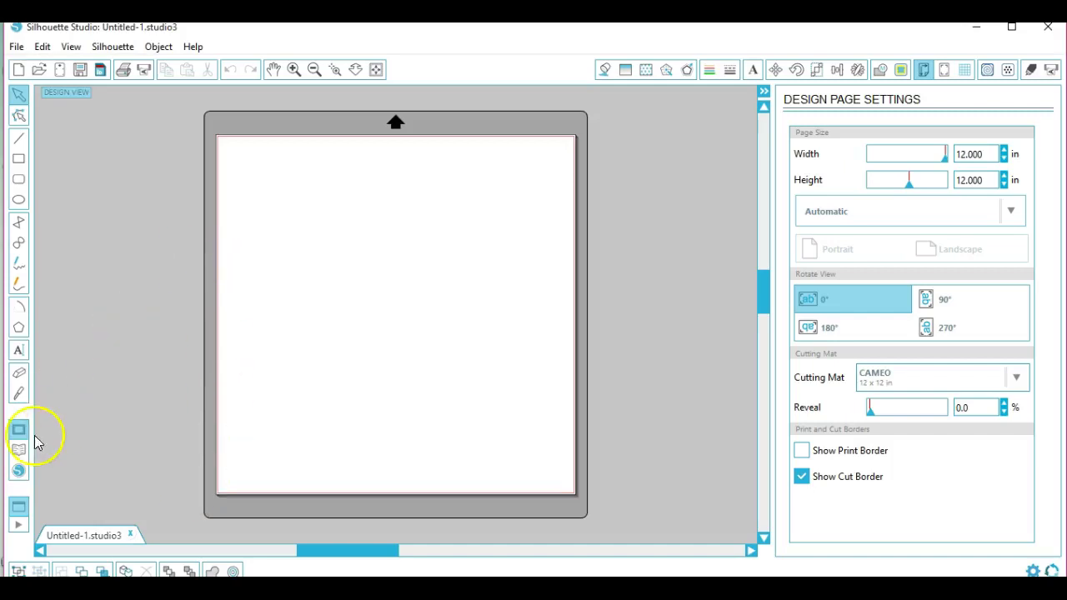
Place the BAT WINGS FOR SALE 10¢ design from Recent Downloads onto the Silhouette Studio mat.
left_click(17, 451)
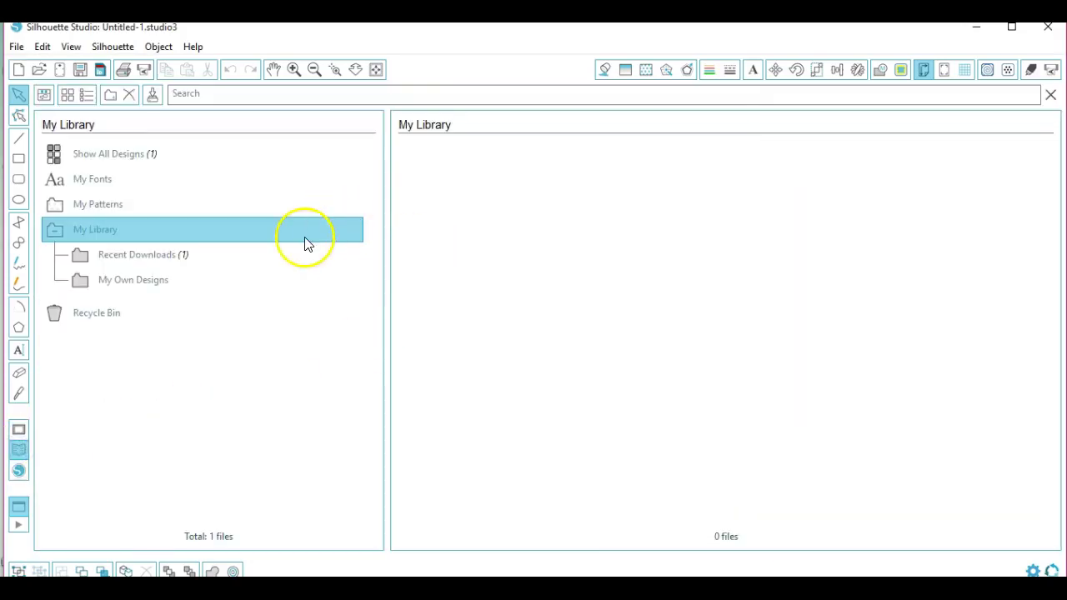
left_click(138, 258)
left_click(444, 196)
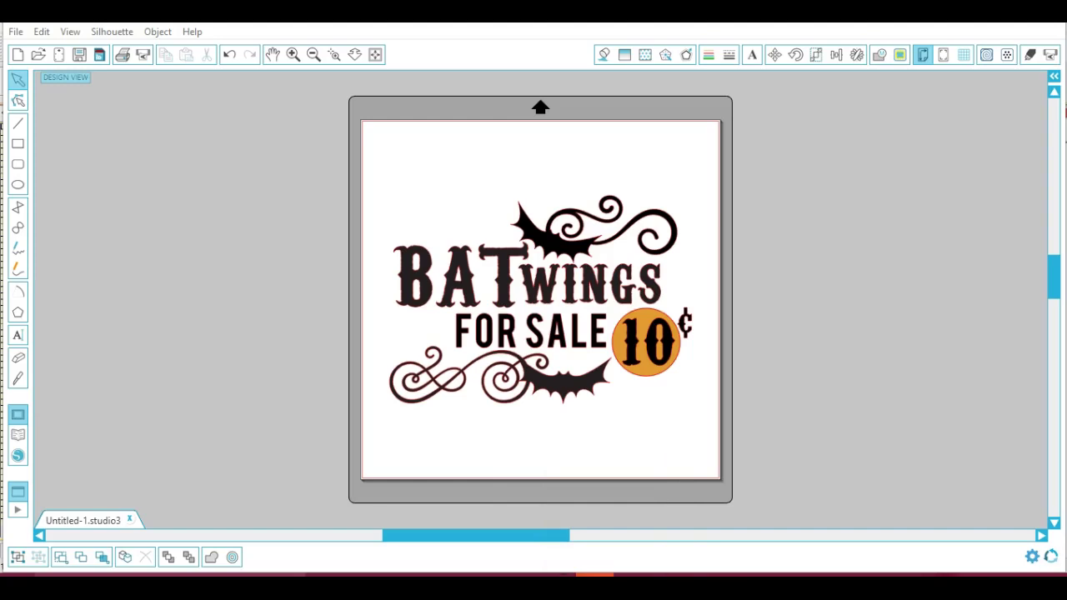
Show the full list of installed apps in the Windows Start menu.
right_click(594, 575)
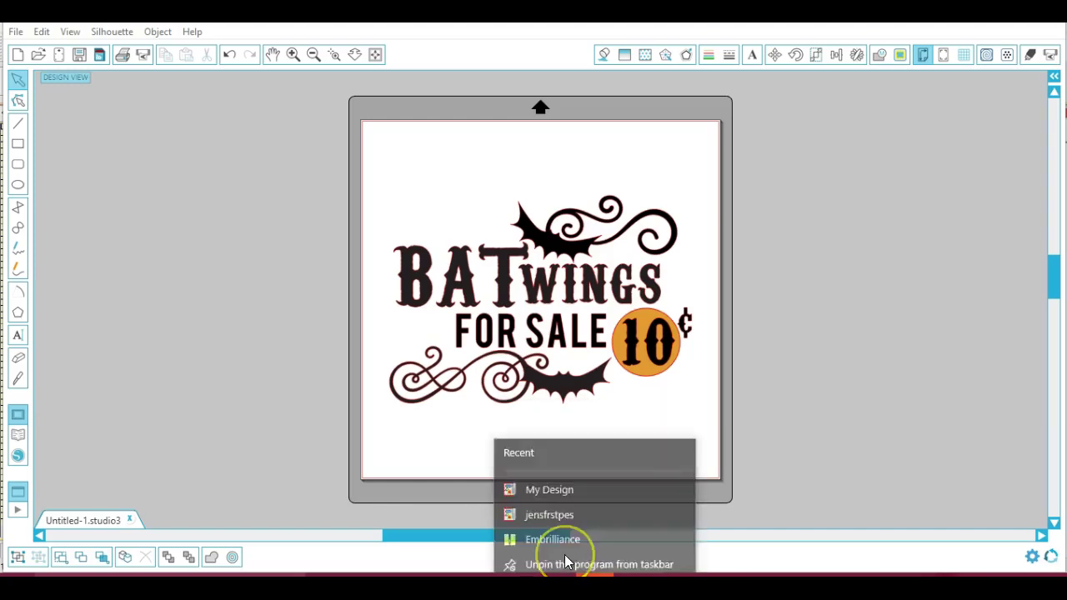
left_click(565, 563)
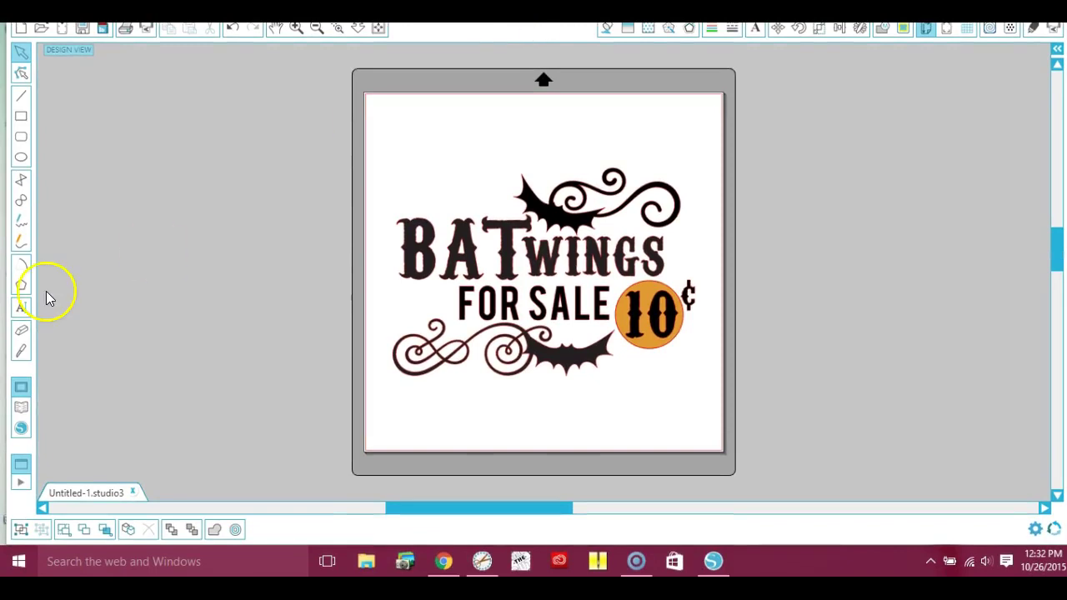
left_click(17, 565)
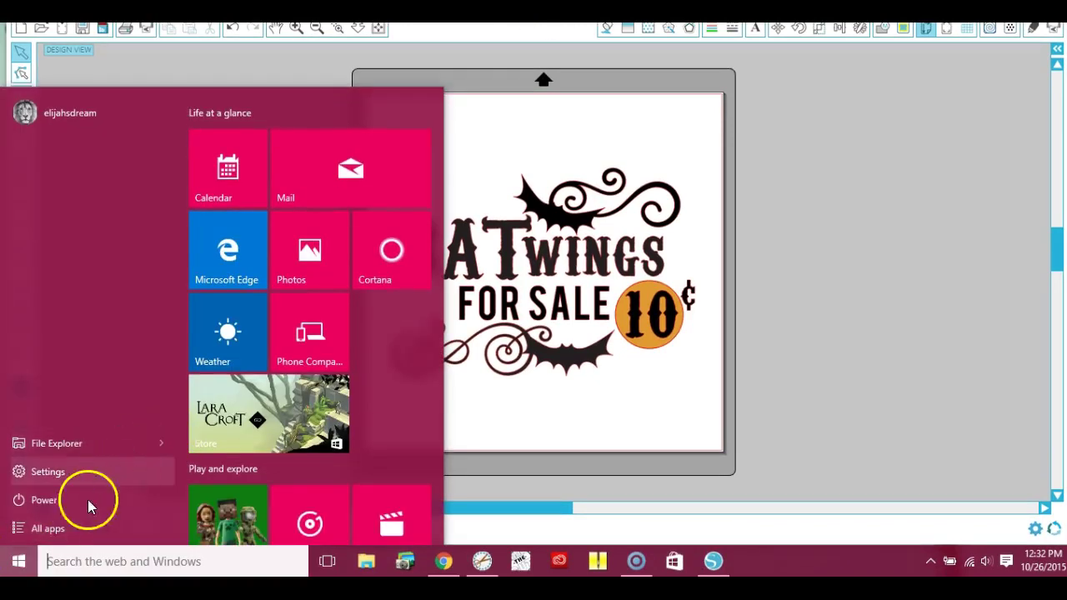
left_click(48, 528)
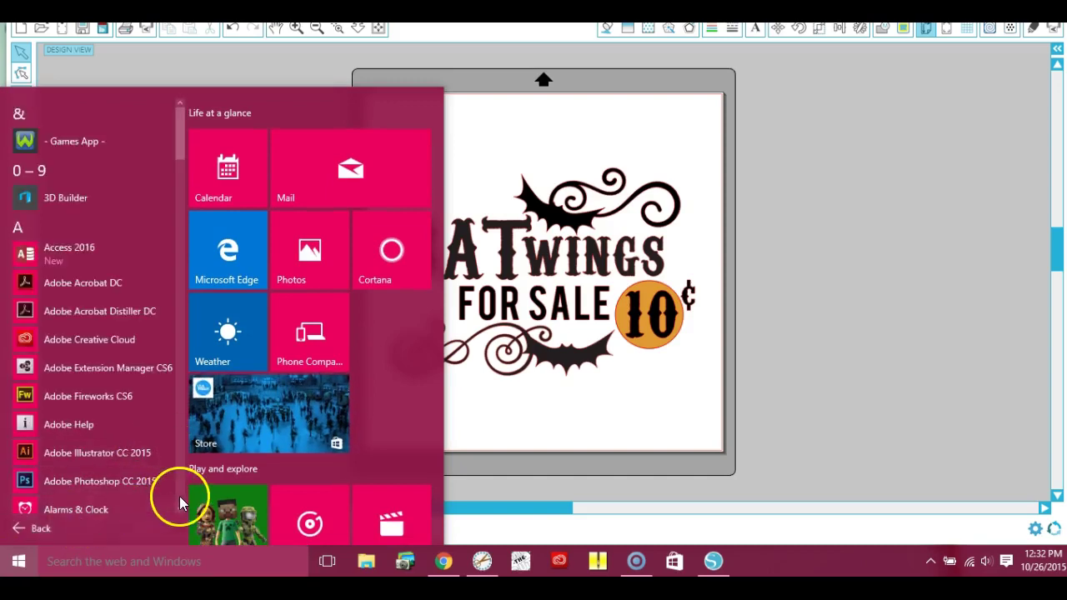
Scroll down to W and expand Windows Accessories to reveal Snipping Tool.
scroll(179, 496, "down", 5)
scroll(180, 495, "down", 5)
scroll(180, 496, "down", 5)
scroll(180, 496, "down", 5)
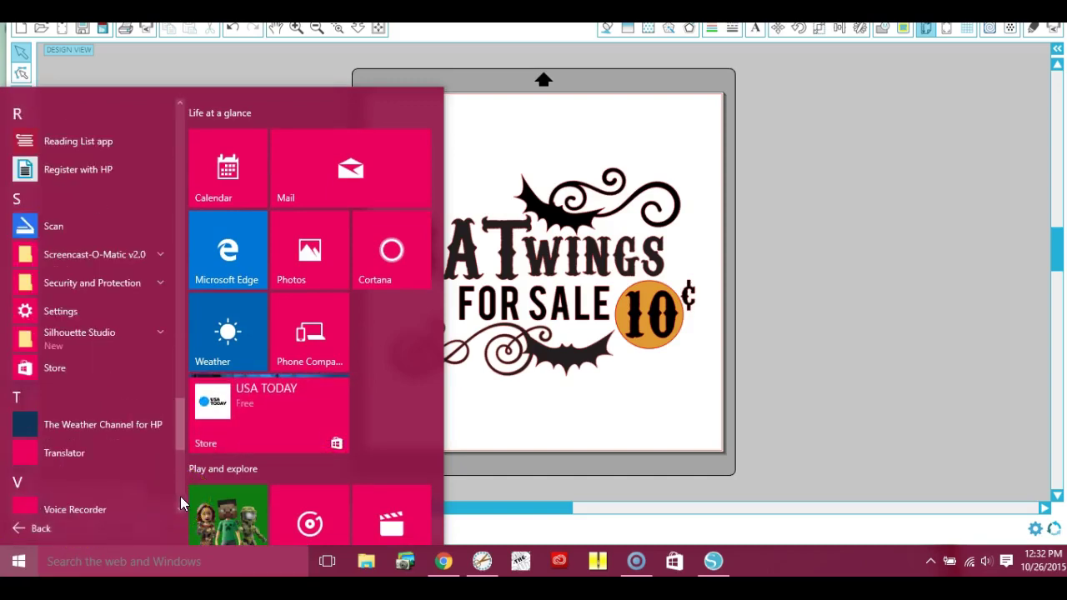
scroll(180, 496, "down", 3)
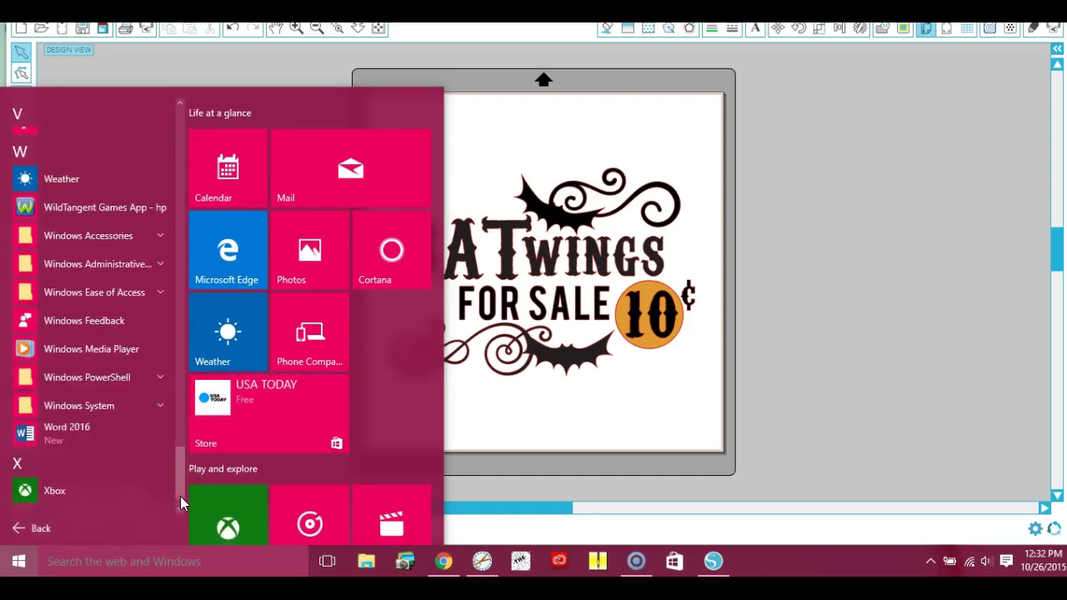
left_click(123, 236)
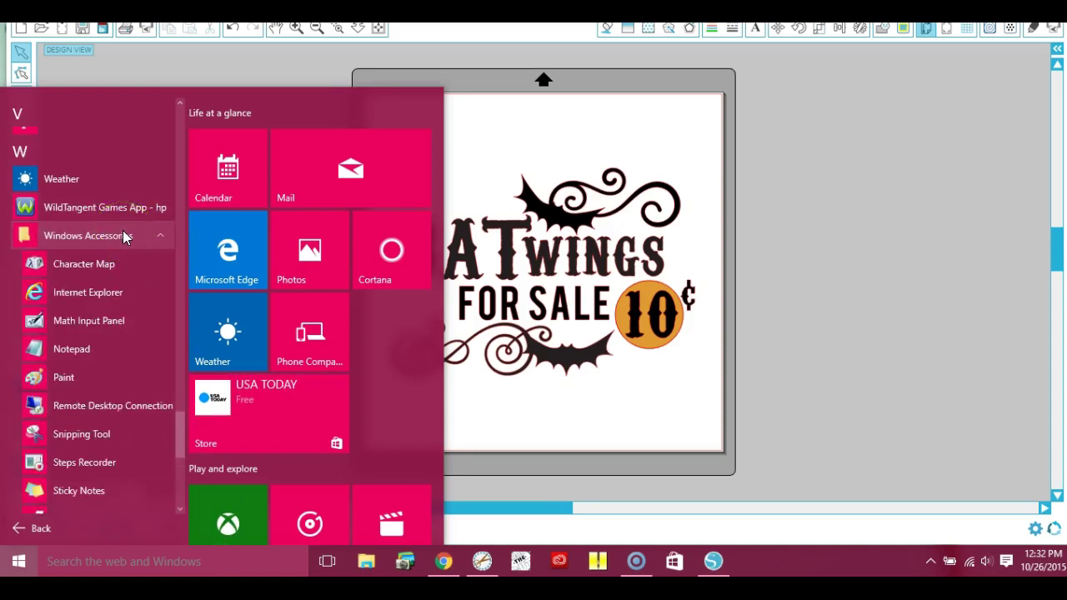
Snip the whole BAT WINGS design with Snipping Tool.
left_click(106, 434)
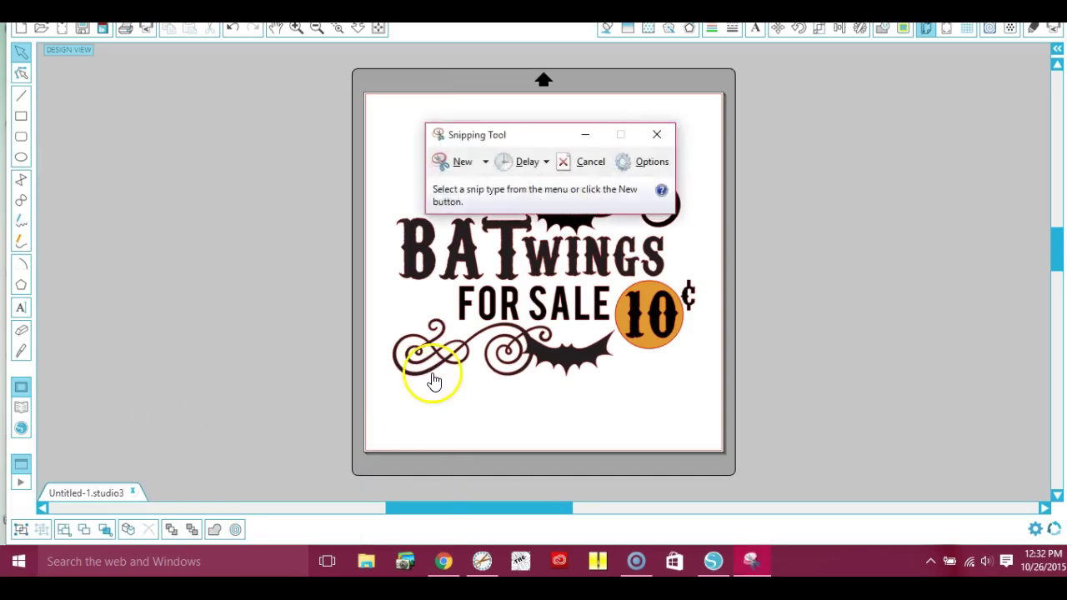
left_click(446, 161)
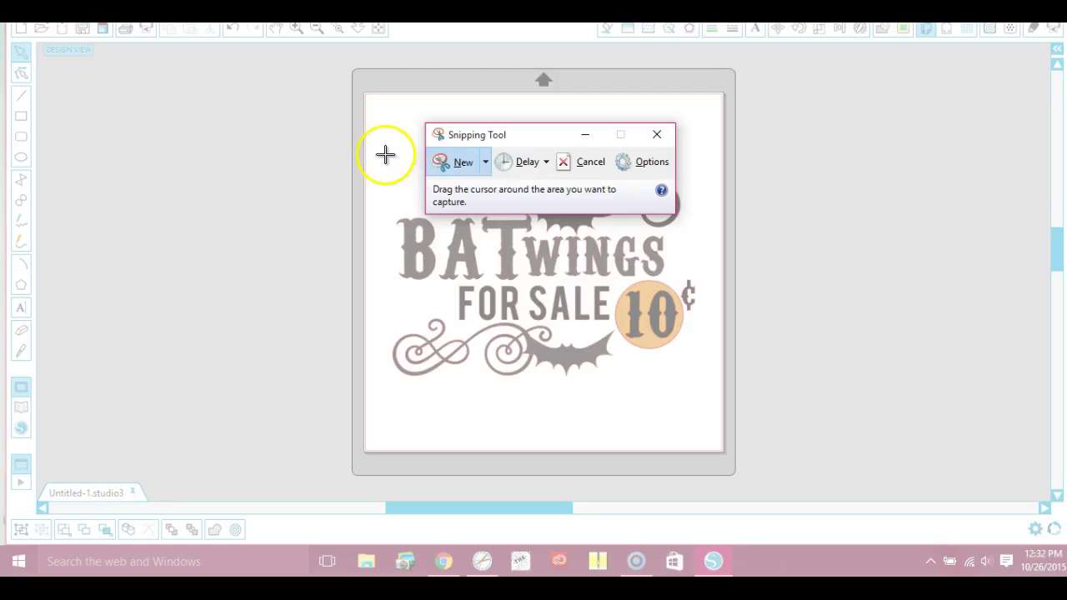
left_click_drag(375, 151, 718, 414)
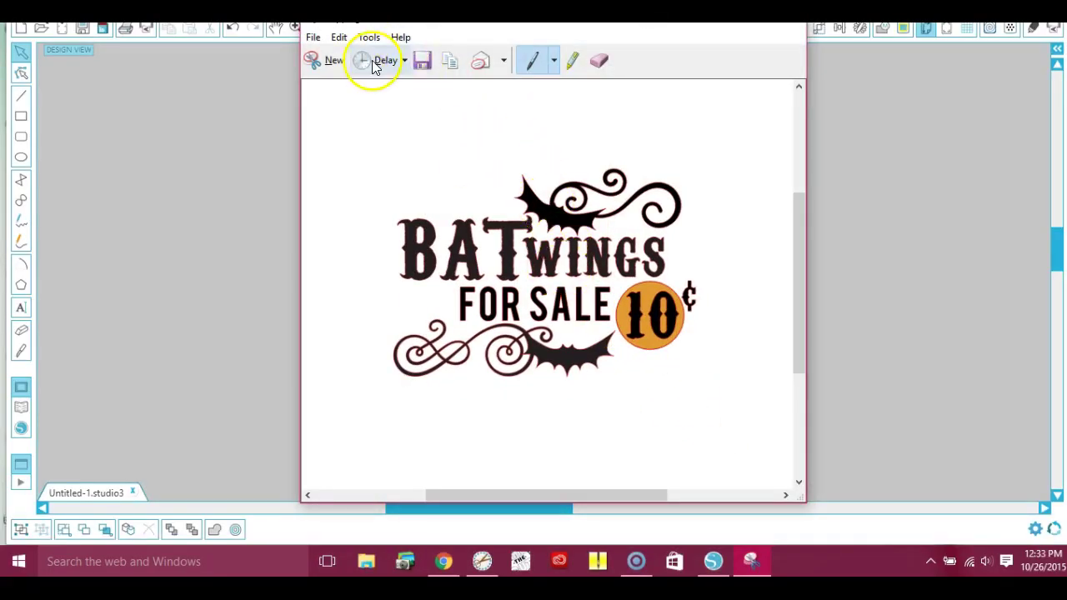
Save the snip as Capture PNG, then close Snipping Tool and Silhouette Studio.
left_click(422, 61)
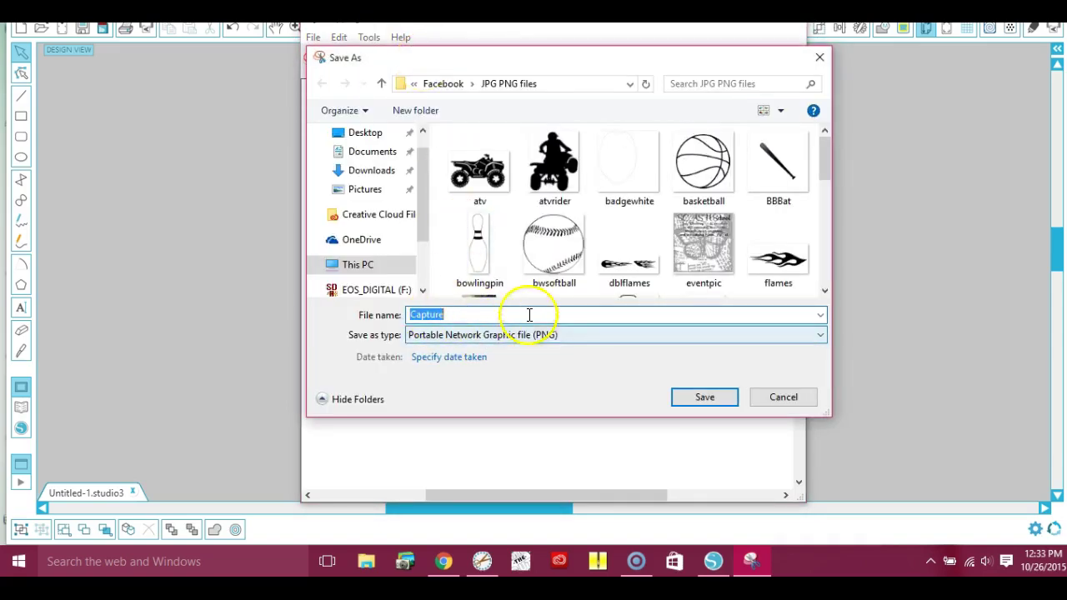
left_click(700, 397)
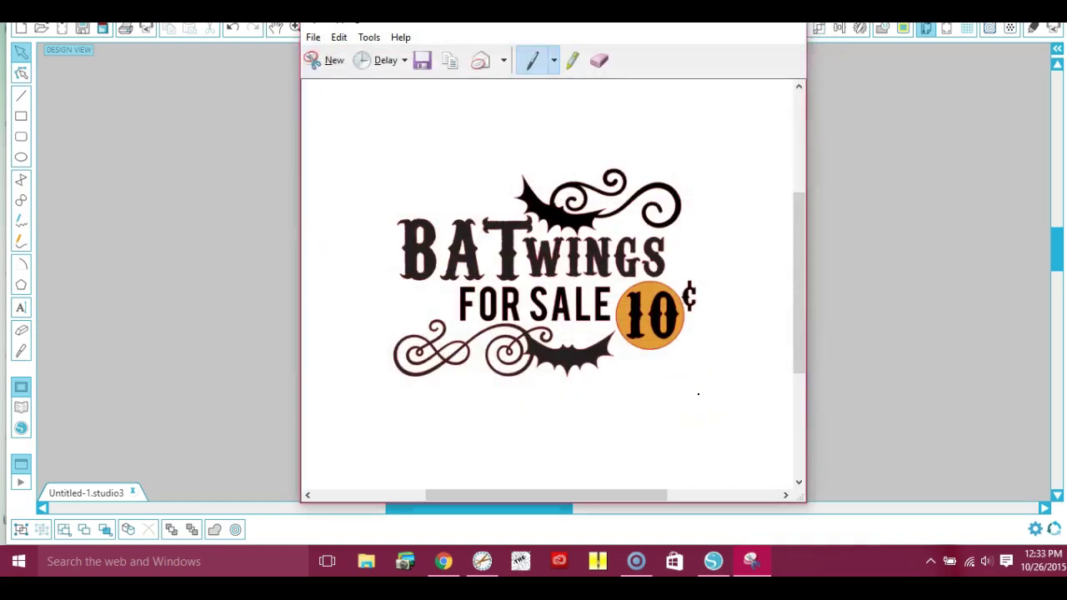
left_click(696, 158)
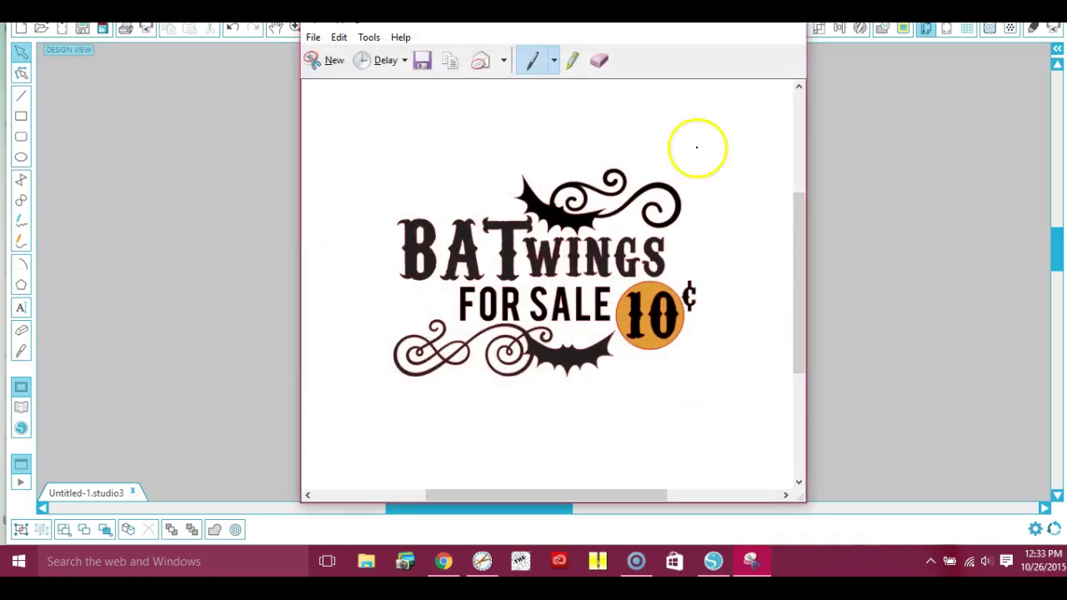
left_click(792, 32)
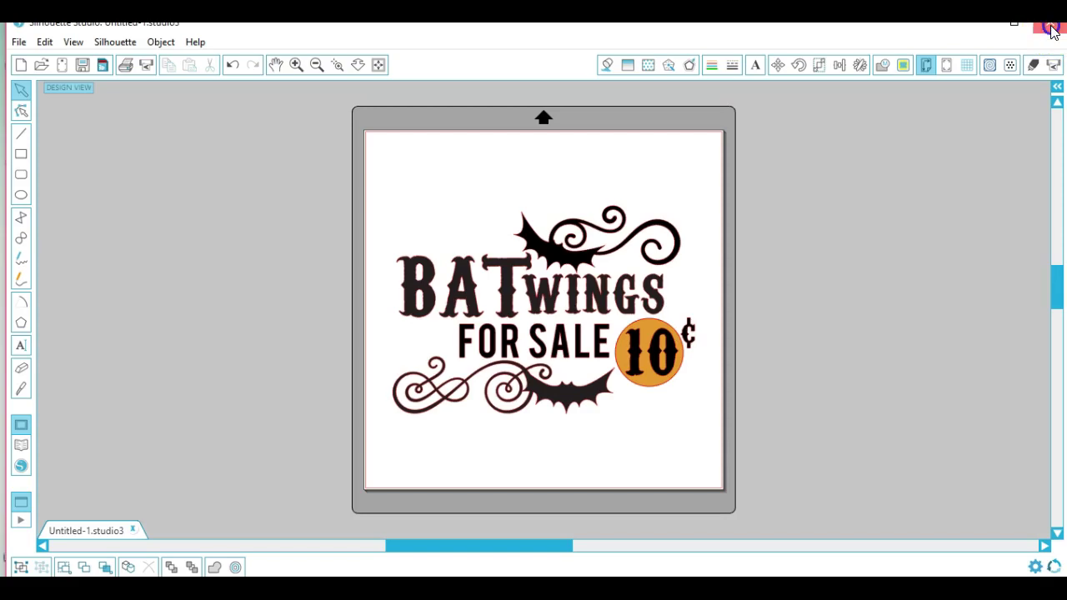
left_click(1052, 31)
Discard Silhouette changes and load Capture.PNG into Sure Cuts A Lot's Trace dialog.
left_click(541, 334)
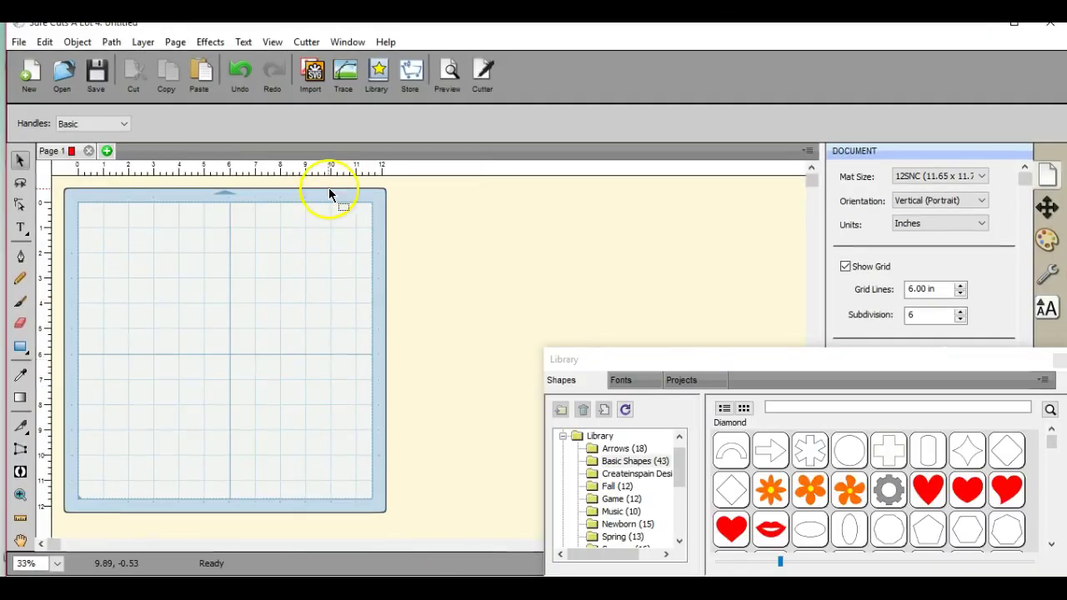
left_click(348, 83)
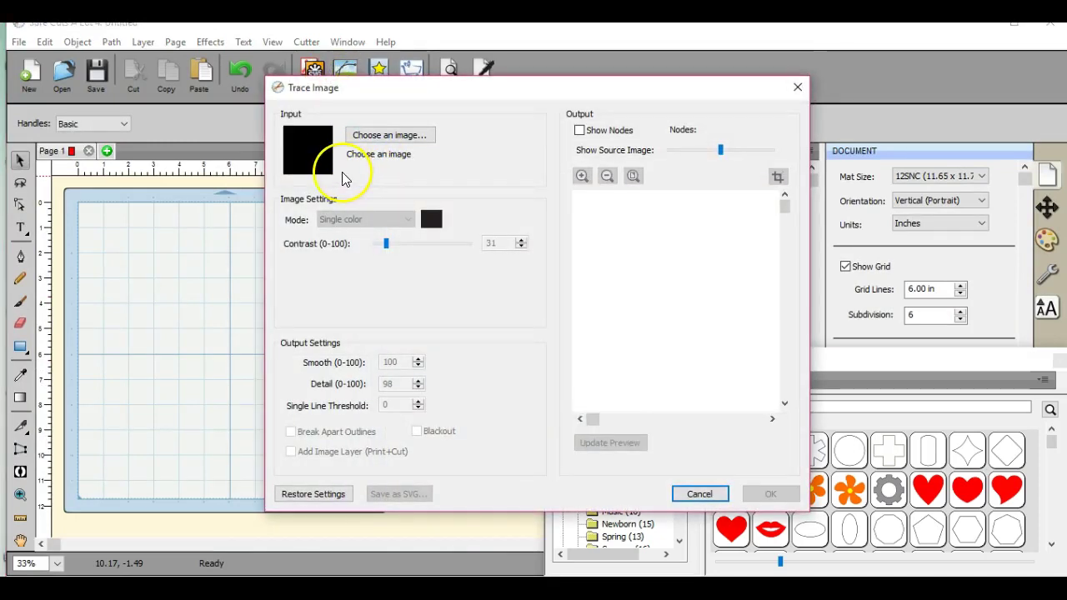
left_click(408, 137)
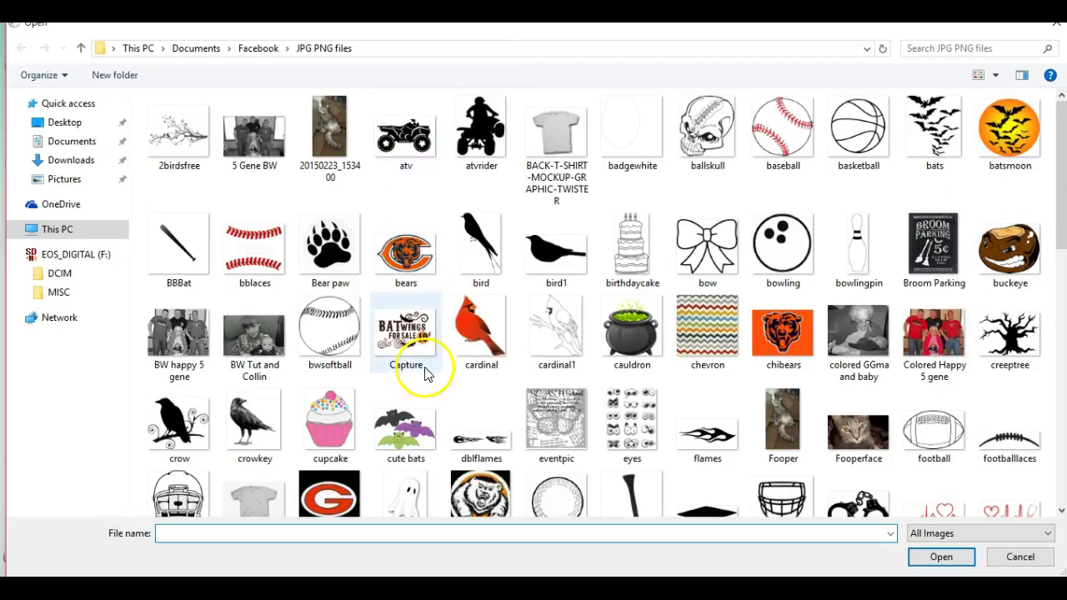
double_click(417, 334)
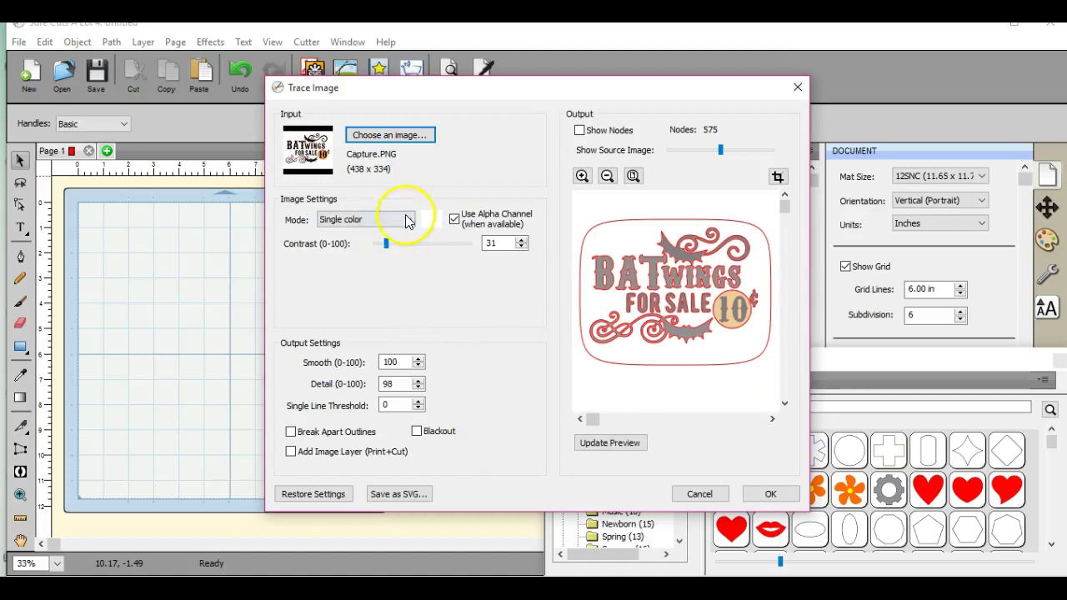
Set the trace mode to Monochrome with contrast lowered to 0.
left_click(406, 219)
left_click(399, 230)
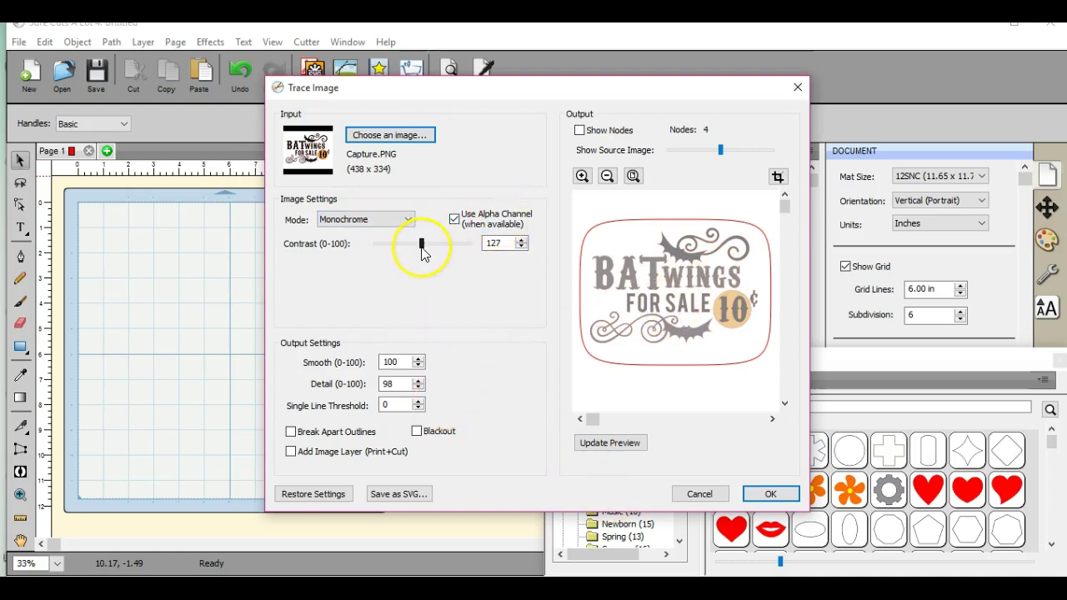
left_click_drag(422, 243, 374, 252)
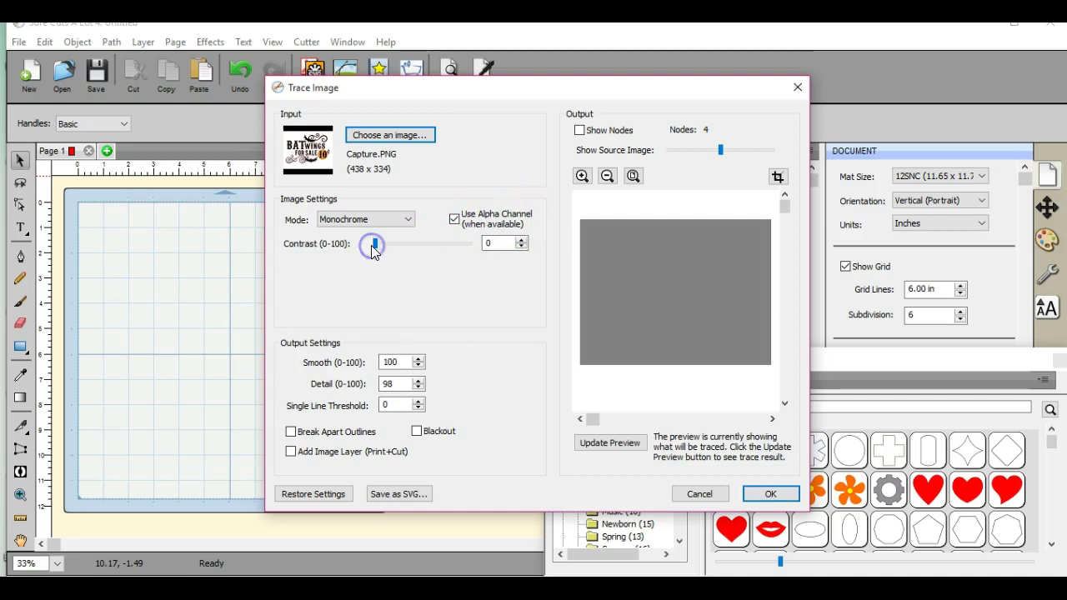
Place the contrast-0 trace on the mat and break it apart.
left_click(770, 493)
mouse_move(138, 255)
left_mouse_down()
mouse_move(219, 331)
mouse_move(170, 303)
left_mouse_up()
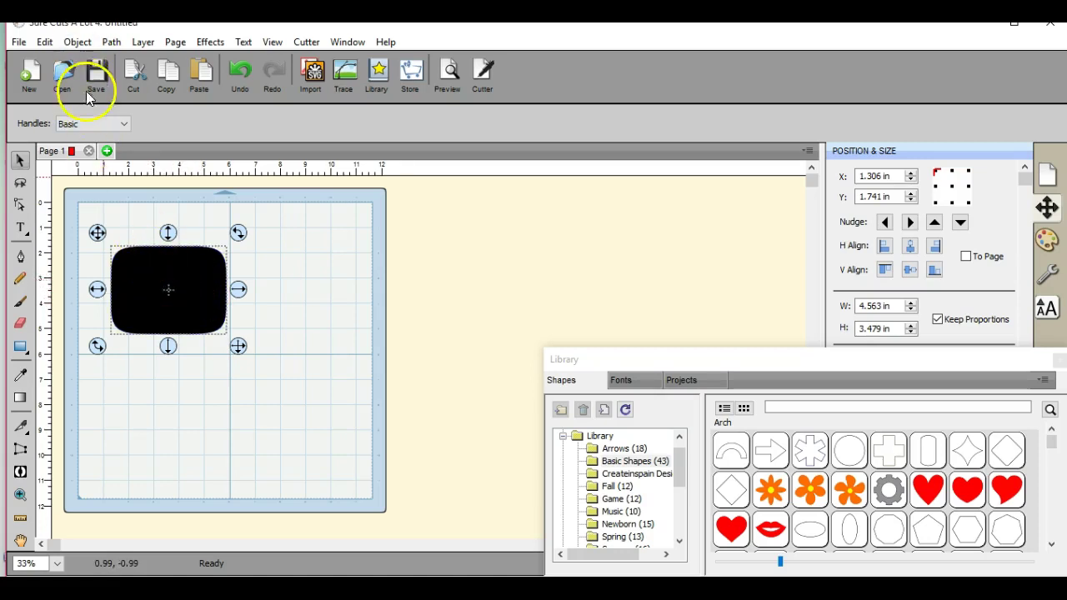
left_click(76, 42)
left_click(116, 179)
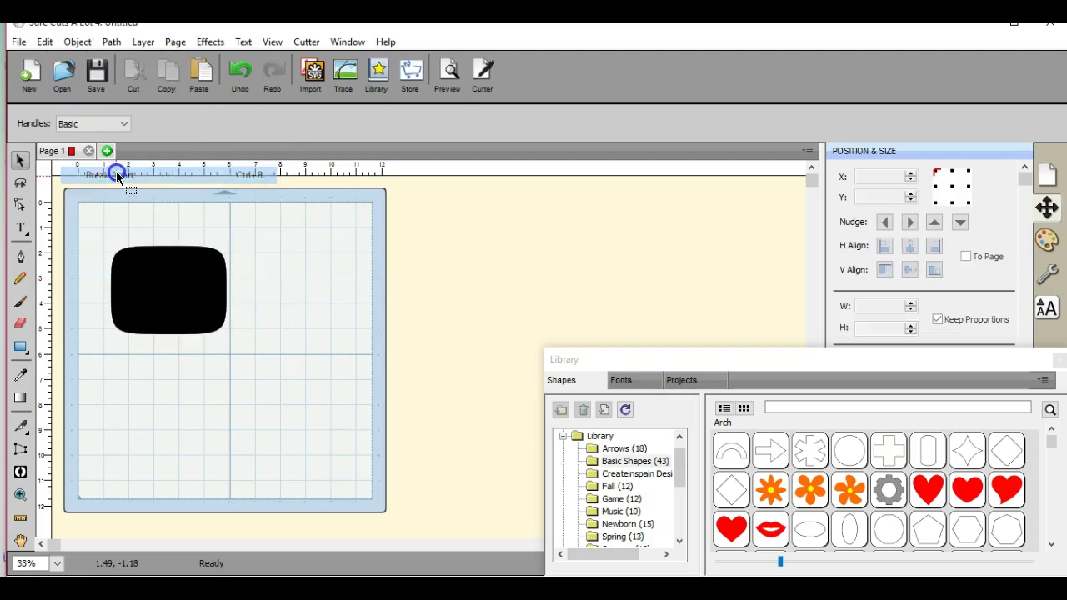
Move the solid black block aside and delete it.
mouse_move(175, 298)
left_mouse_down()
mouse_move(193, 314)
mouse_move(246, 291)
mouse_move(155, 268)
left_mouse_up()
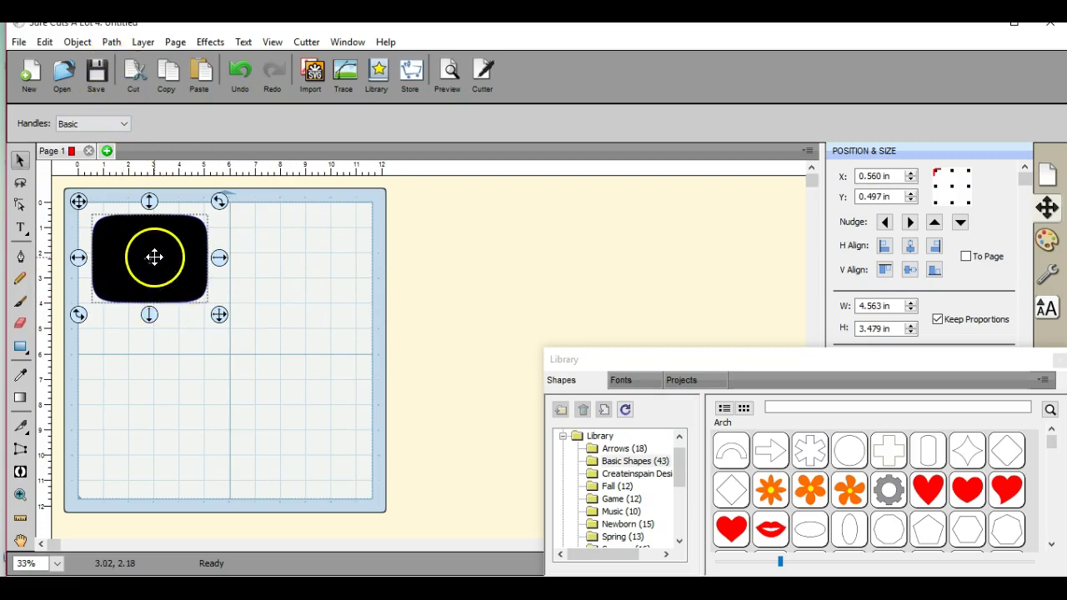
right_click(155, 258)
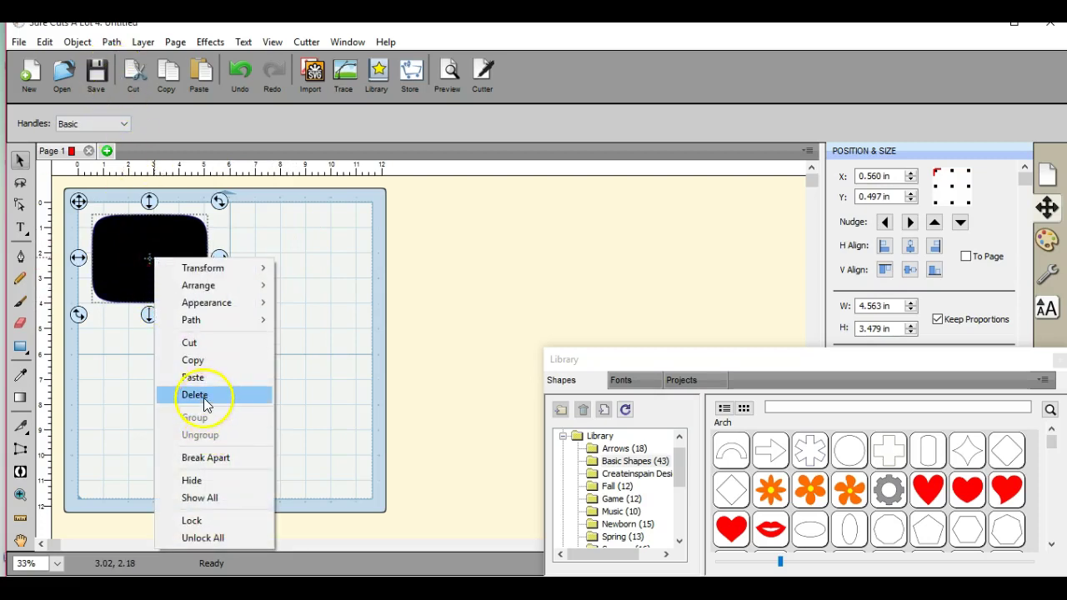
left_click(204, 397)
left_click(344, 73)
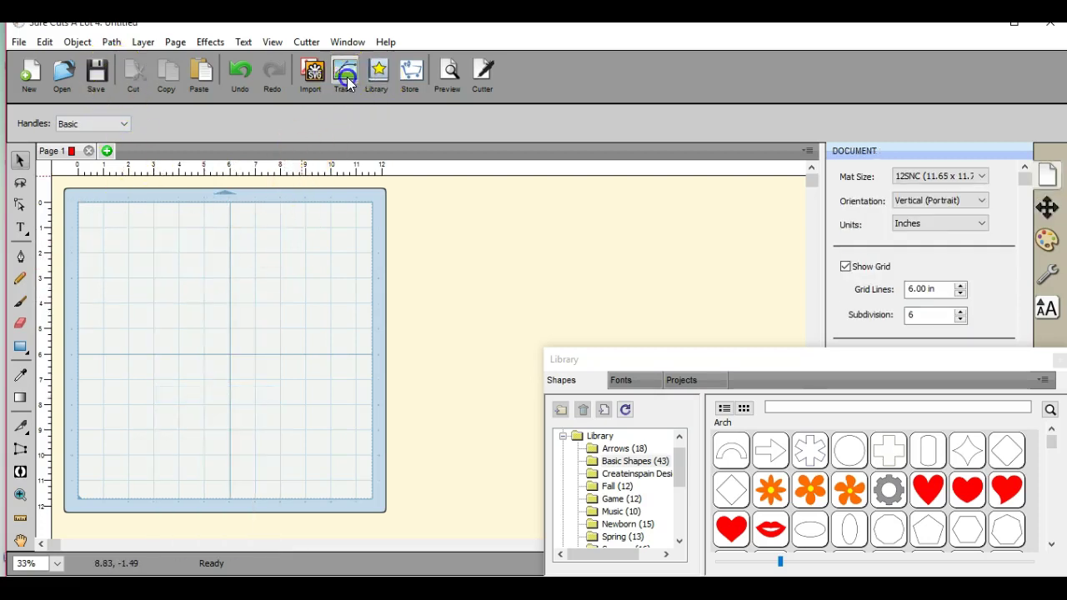
Load Capture.PNG for tracing in Single color mode.
left_click(381, 136)
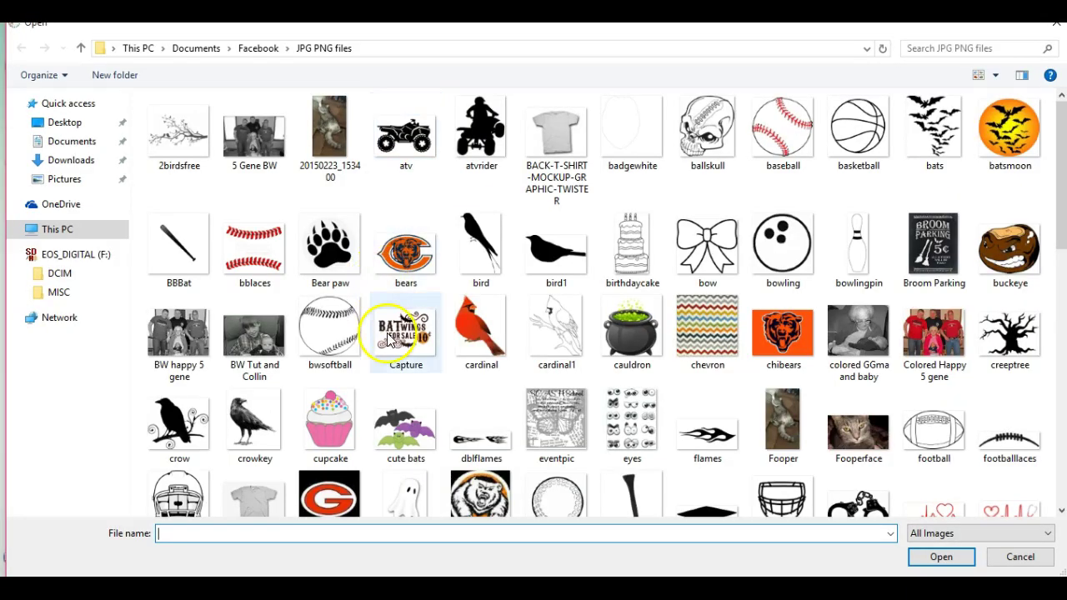
double_click(388, 335)
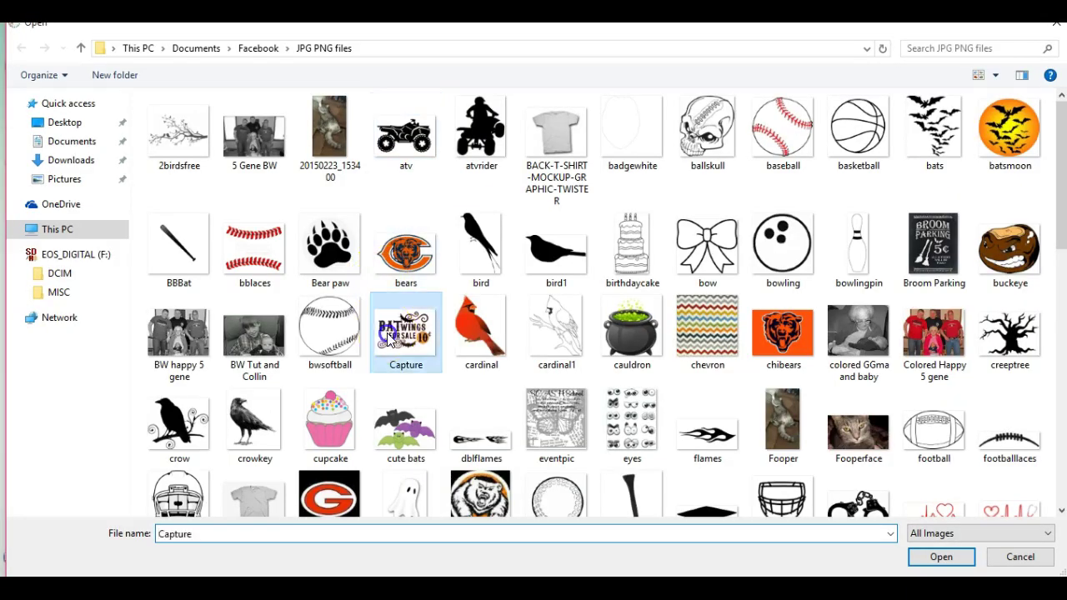
left_click(405, 219)
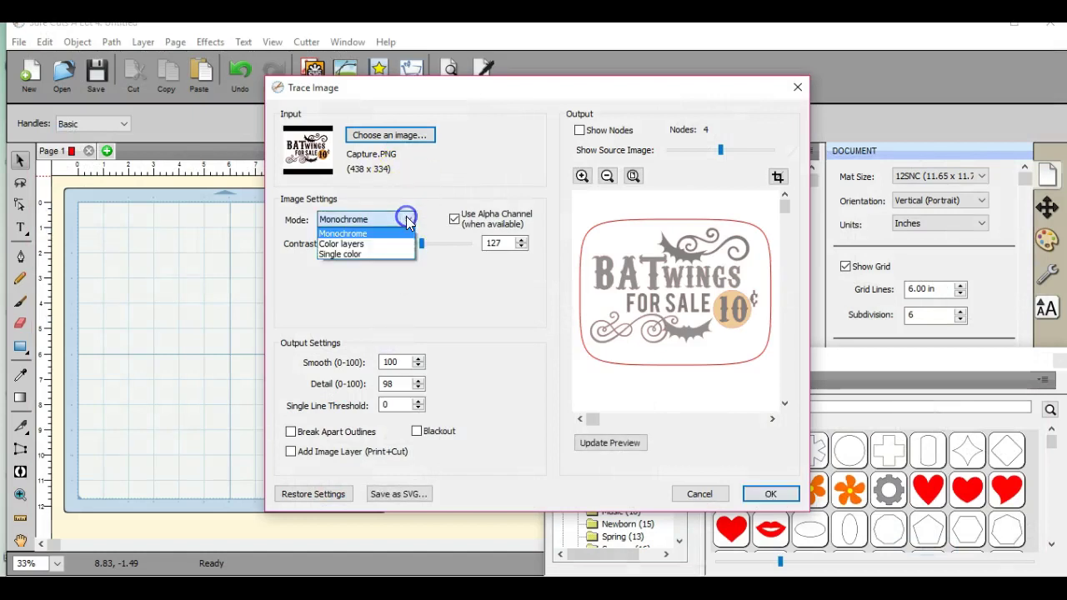
left_click(406, 254)
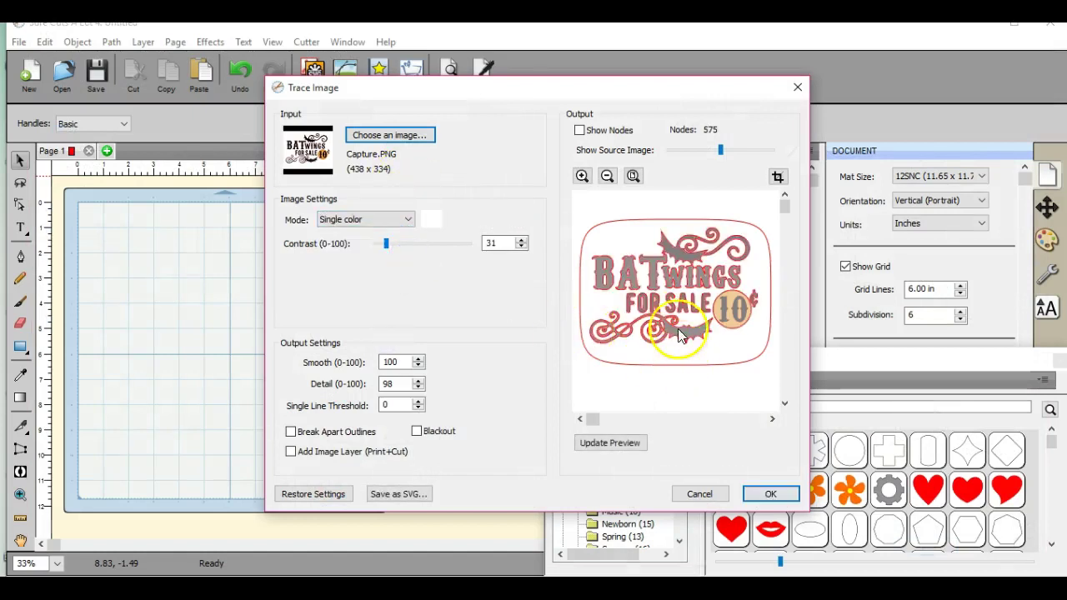
Set the trace contrast to 4 and smoothing to 75.
left_click(522, 248)
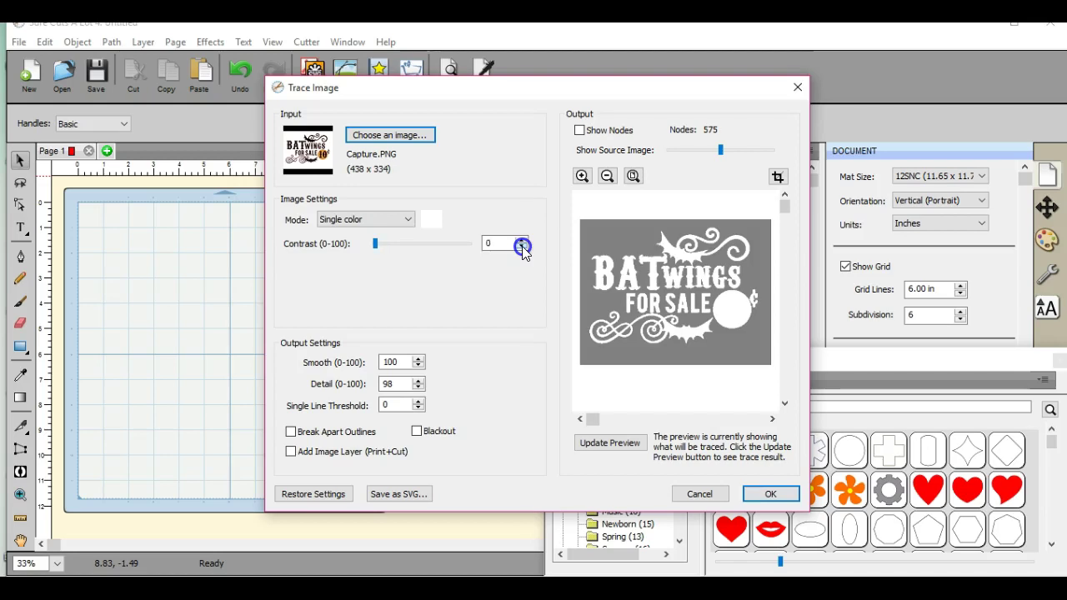
left_click_drag(400, 362, 368, 368)
type("75")
left_click(521, 240)
left_click(520, 240)
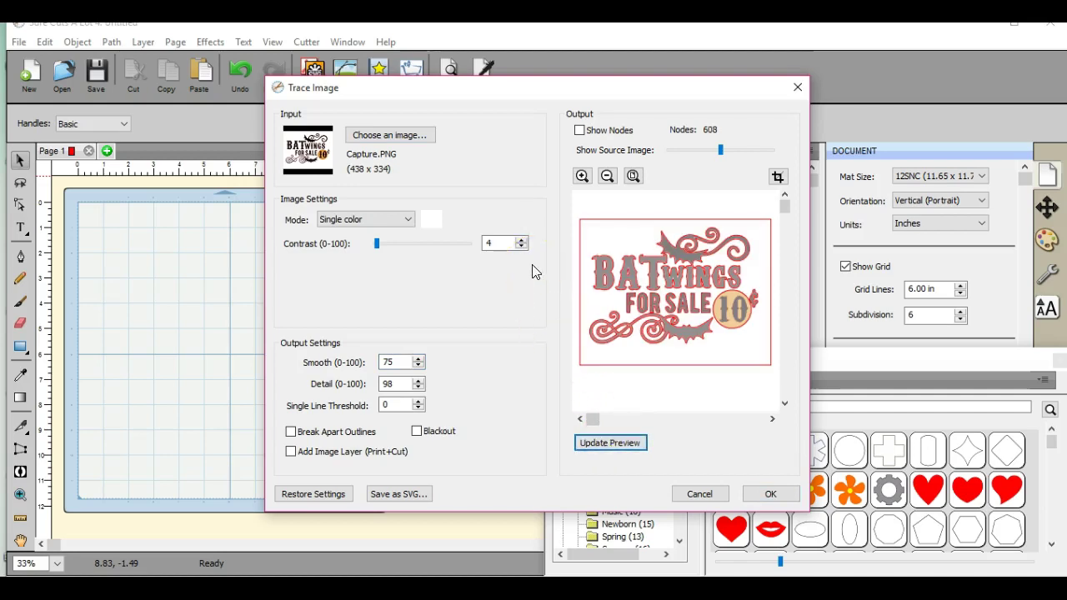
Place the contrast-4 trace on the mat and give it a black fill.
left_click(770, 495)
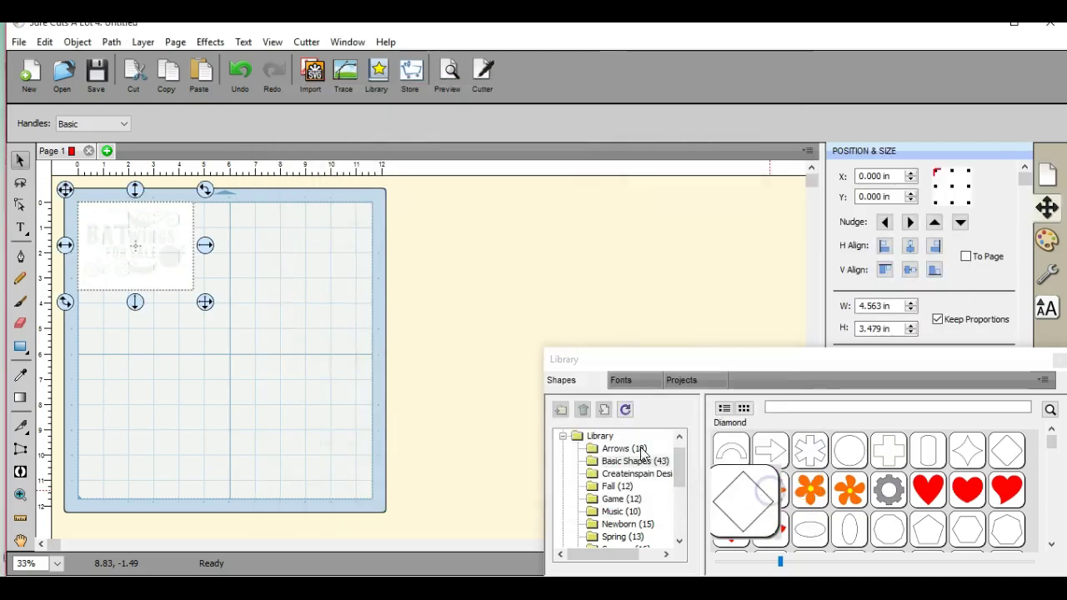
left_click(1046, 240)
left_click(973, 178)
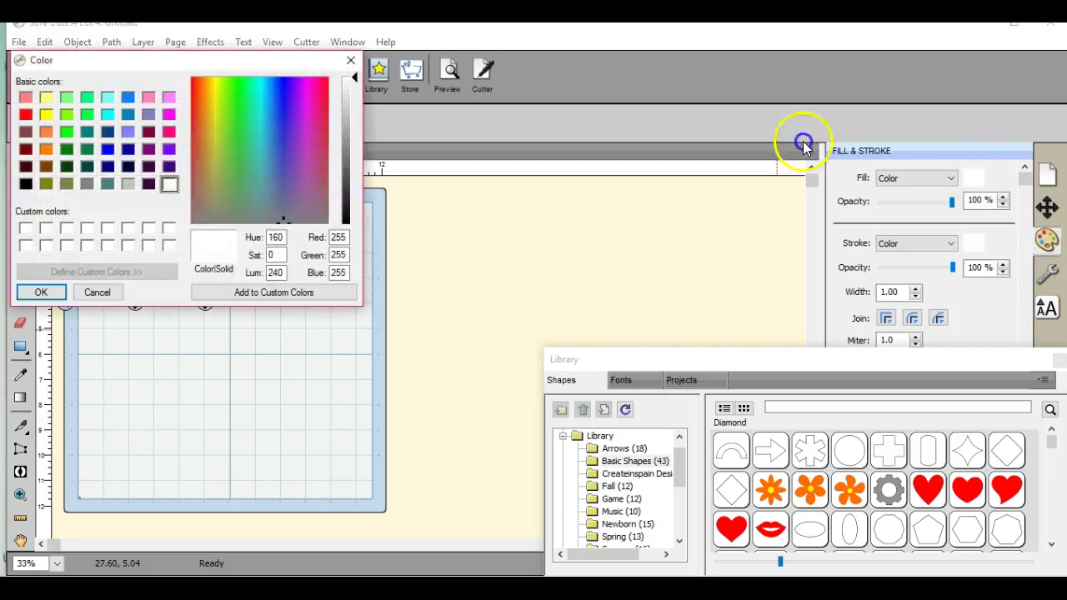
left_click(26, 185)
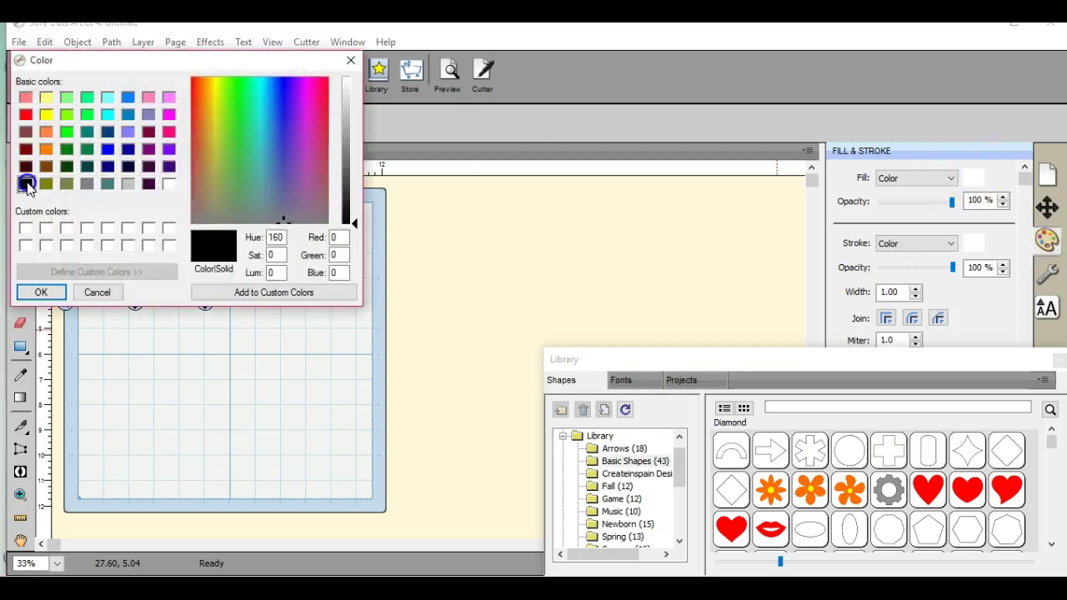
left_click(38, 292)
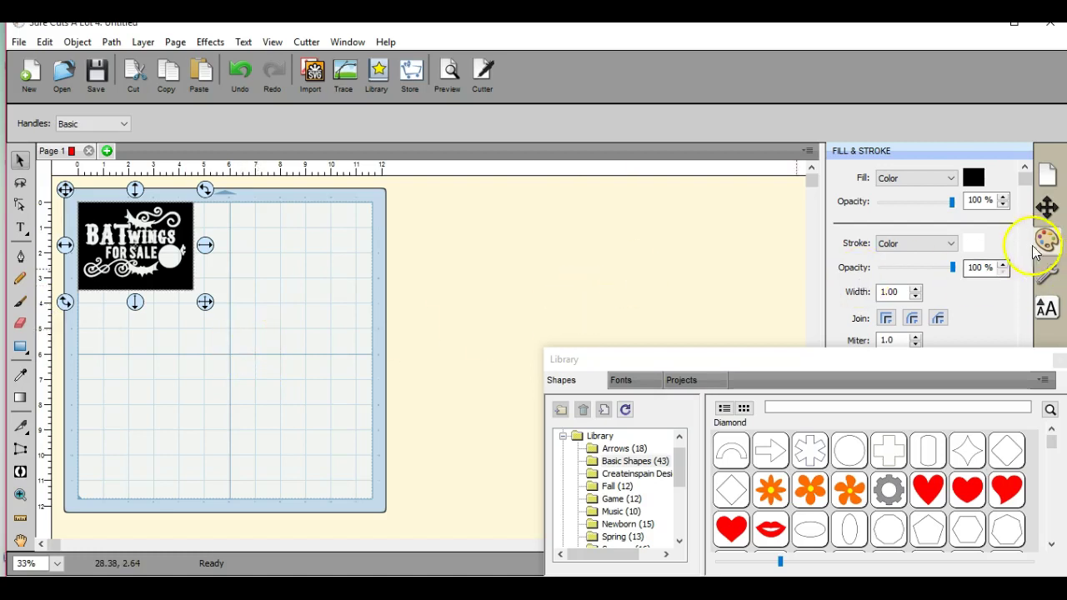
Give the trace a black stroke and bring up its context menu.
left_click(976, 250)
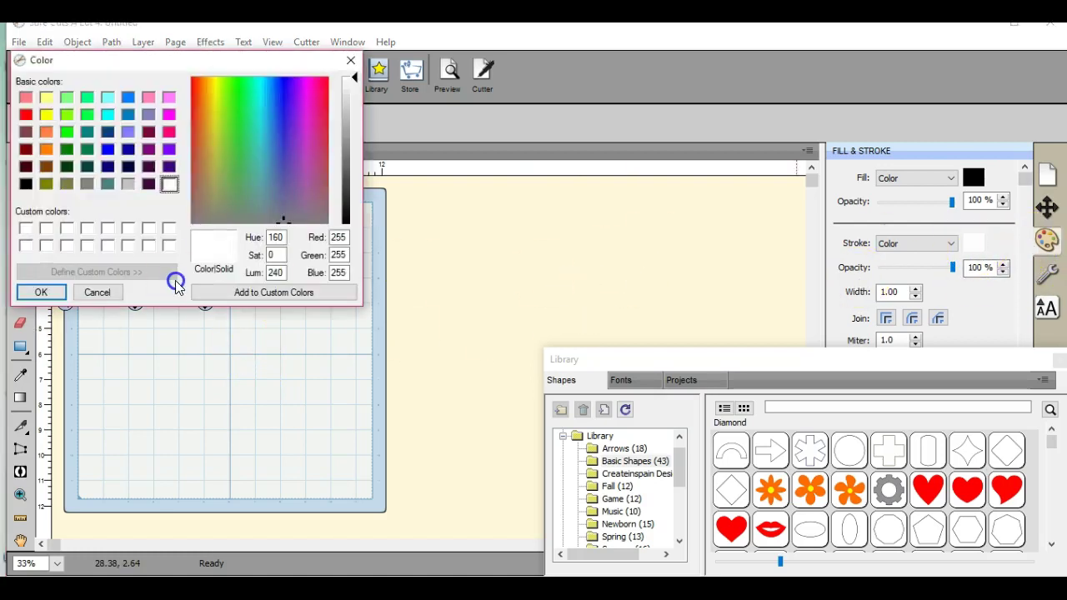
left_click(28, 185)
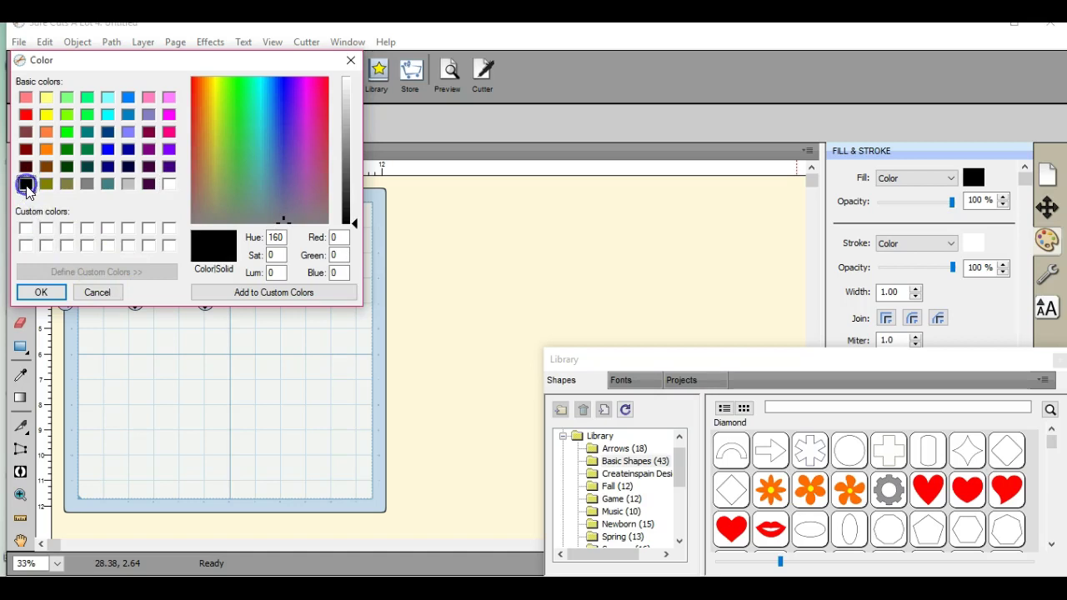
left_click(43, 291)
left_click(210, 325)
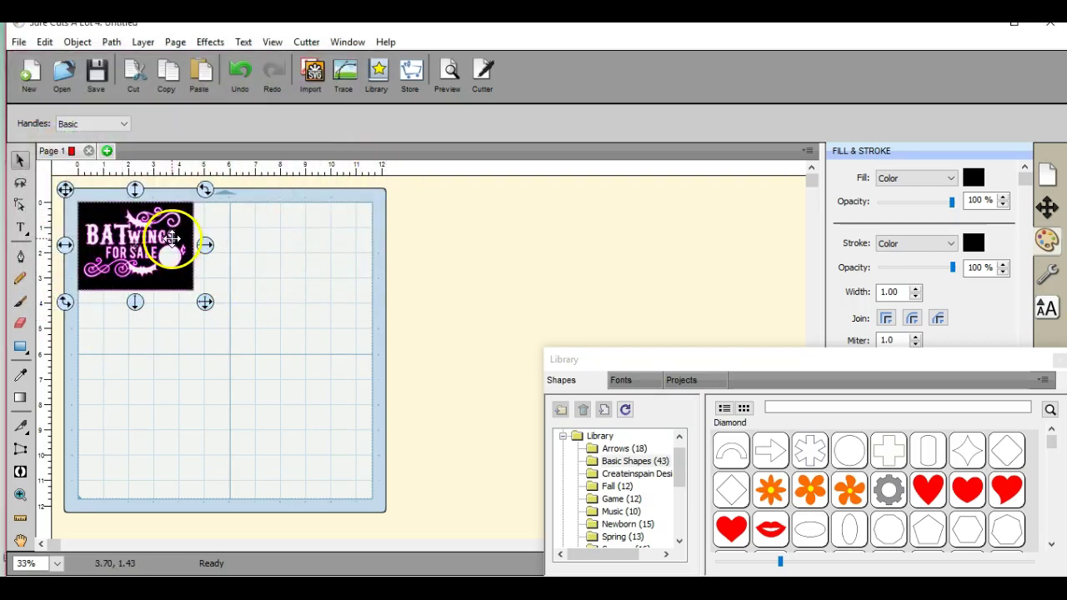
right_click(184, 239)
Delete the old trace and load Capture.PNG into the Trace dialog again.
left_click(225, 380)
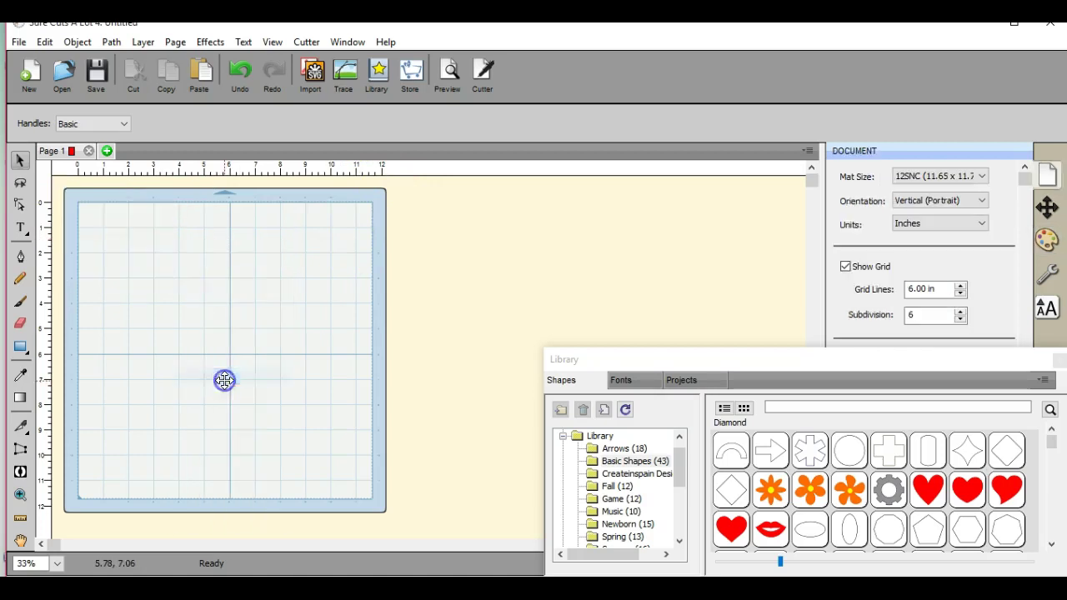
left_click(345, 72)
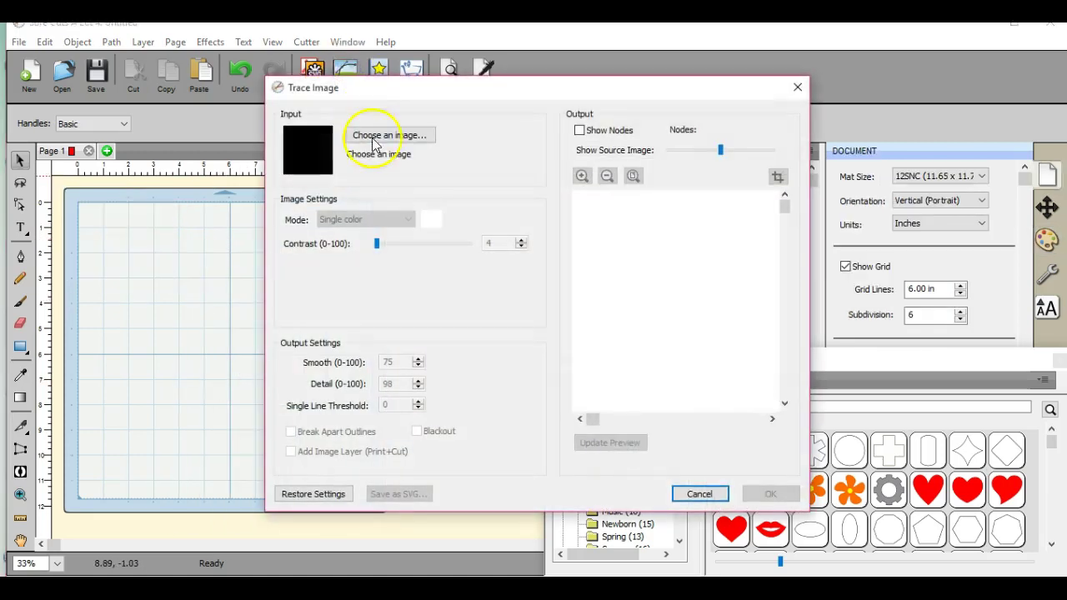
left_click(374, 140)
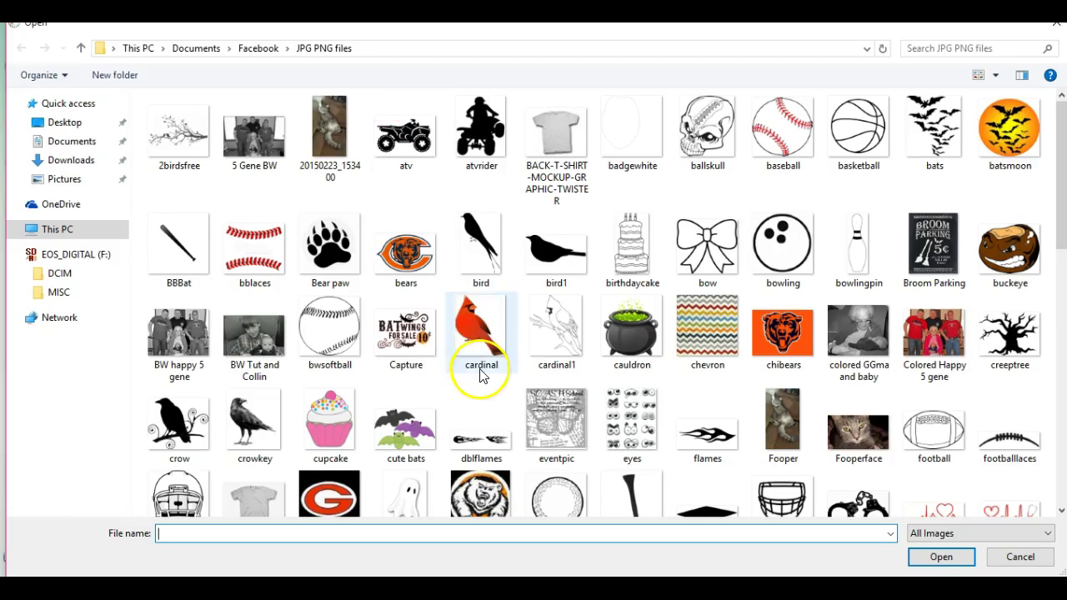
double_click(395, 340)
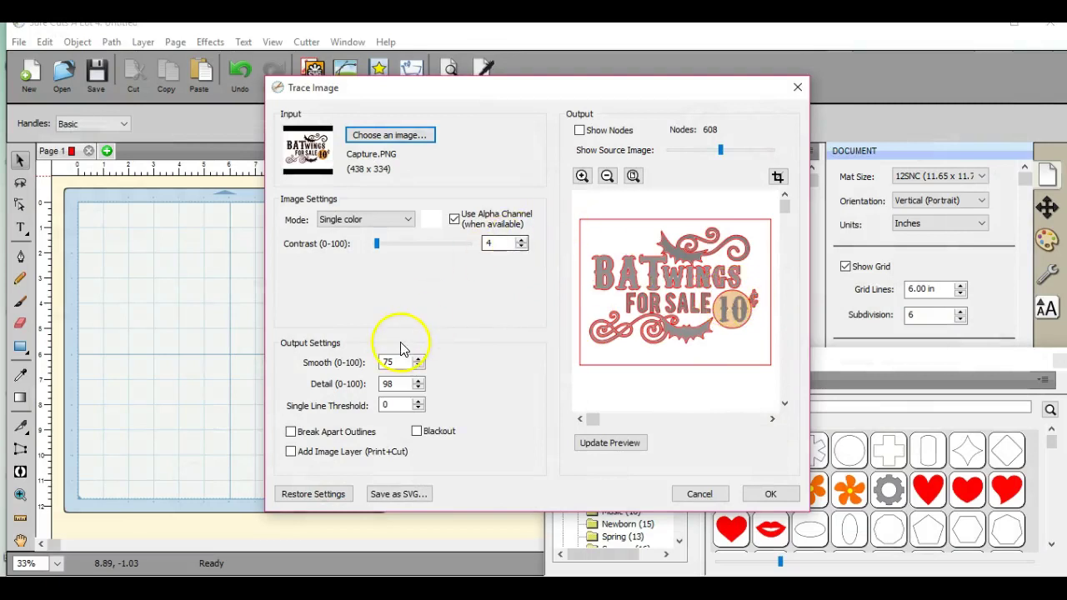
Raise contrast to 66, adjust smoothing, and update the preview to include the 10¢.
left_click_drag(398, 362, 354, 365)
type("100")
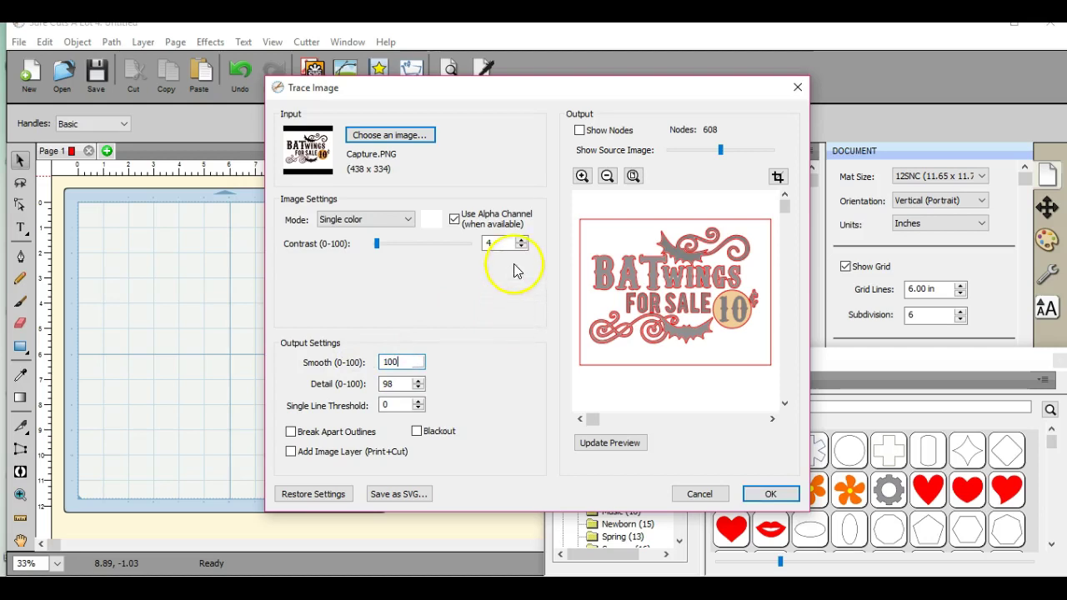
left_click(521, 239)
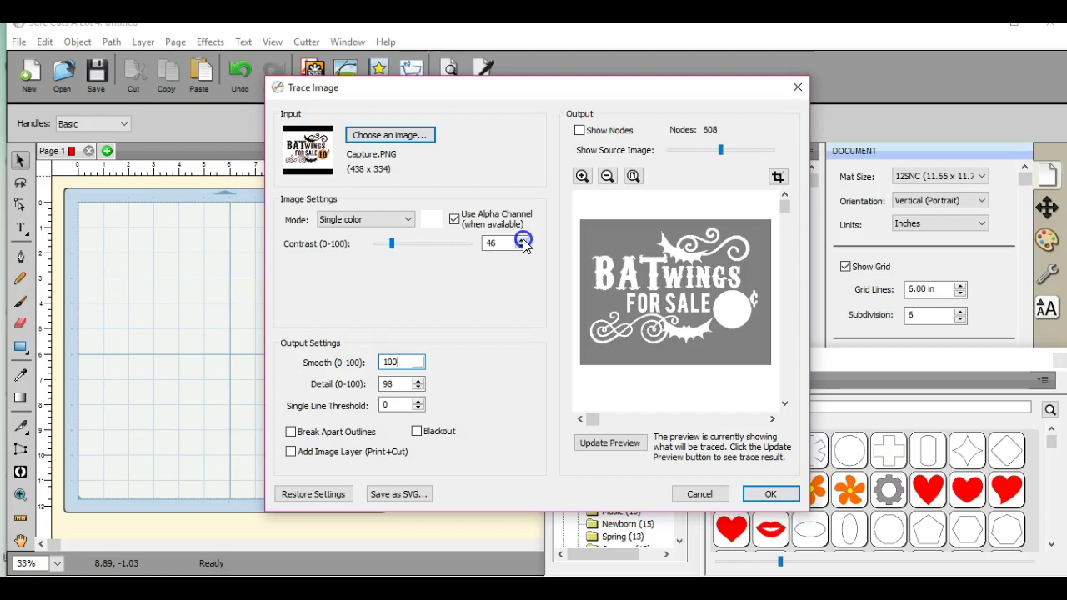
left_click(523, 240)
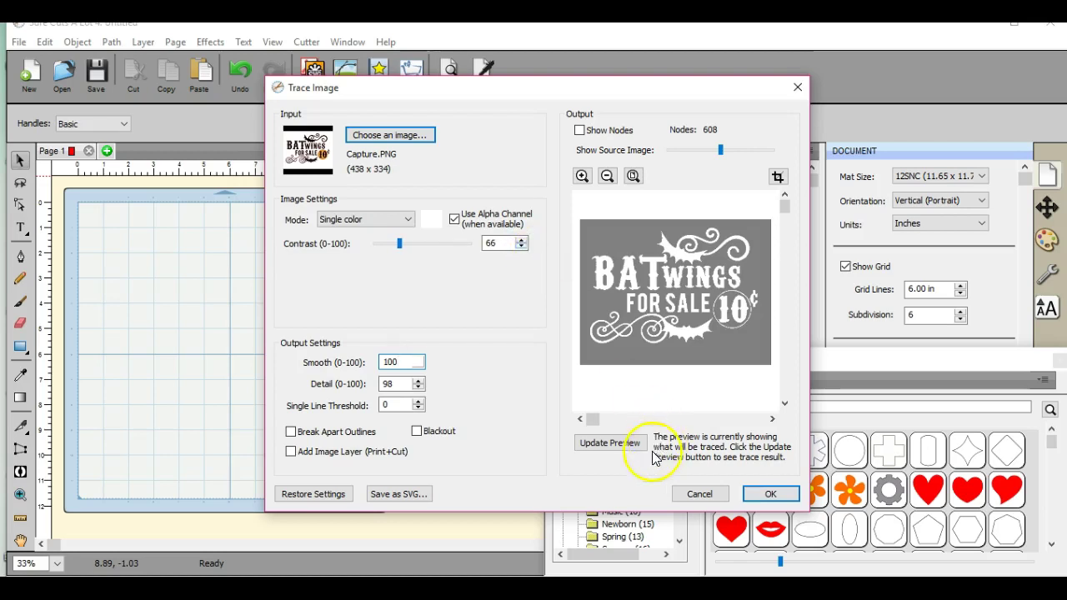
left_click(618, 444)
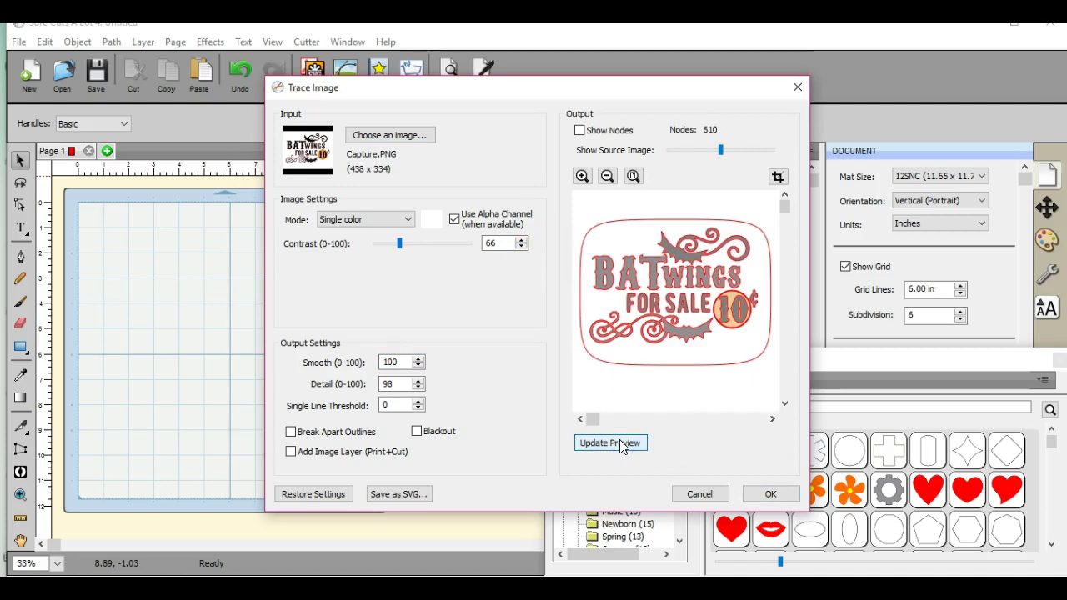
Place the contrast-66 trace on the mat and fill it black.
left_click(780, 497)
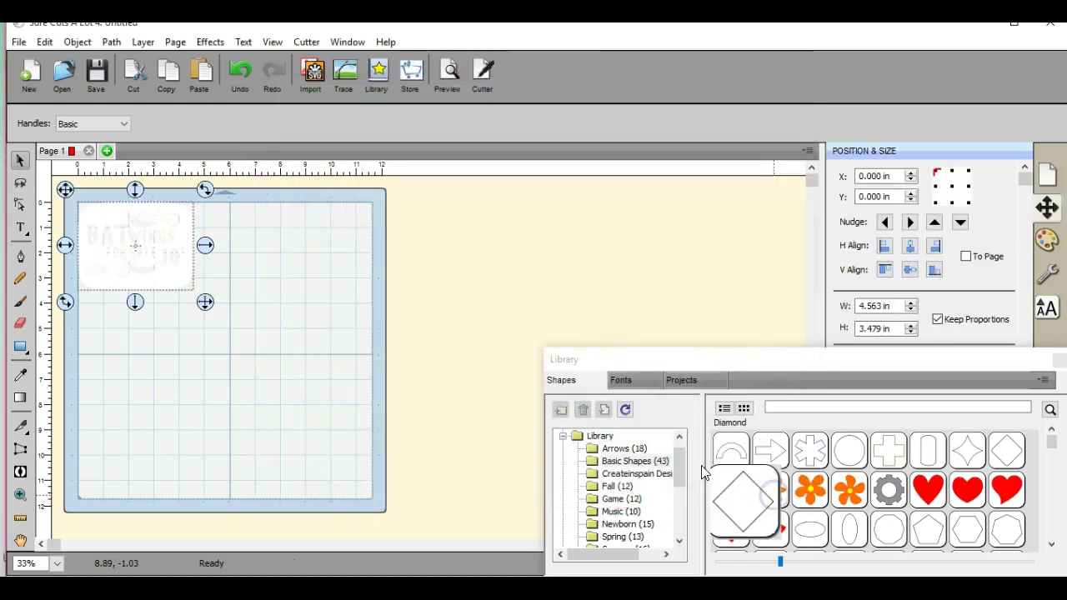
left_click(1047, 240)
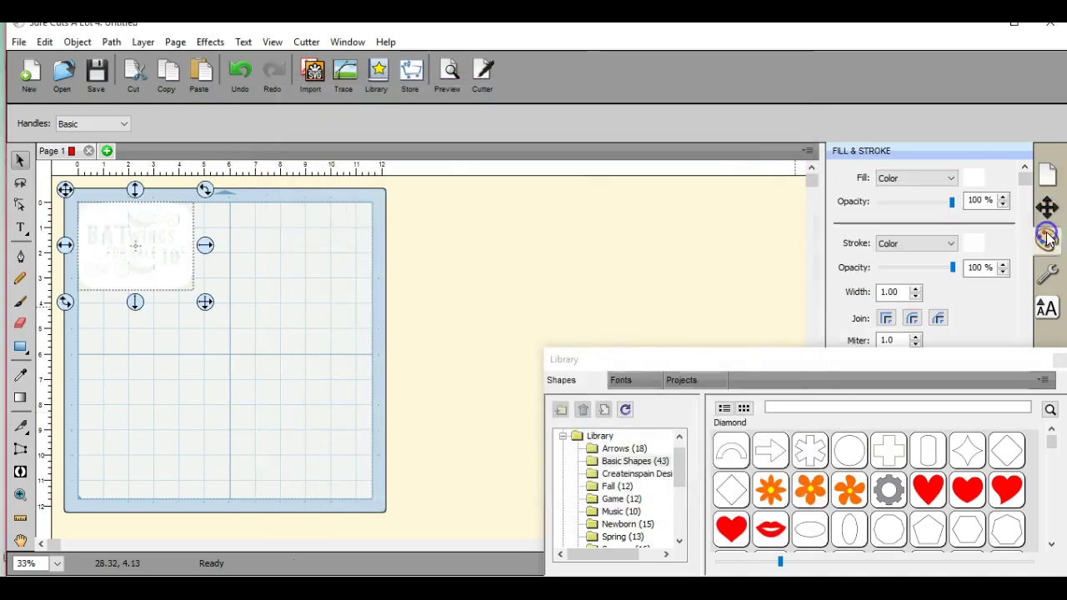
left_click(975, 178)
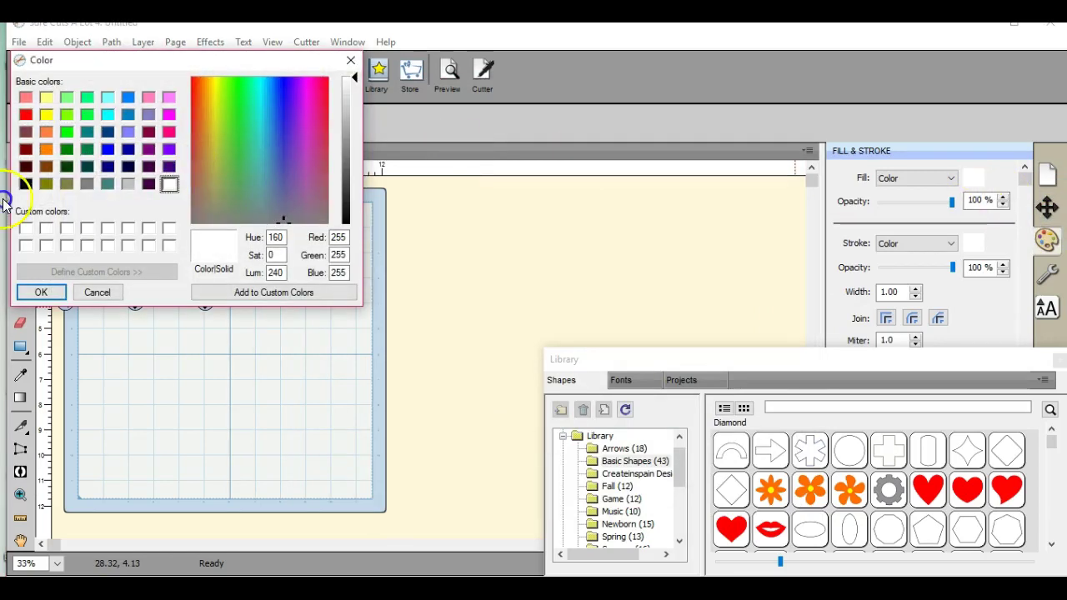
left_click(26, 183)
left_click(41, 292)
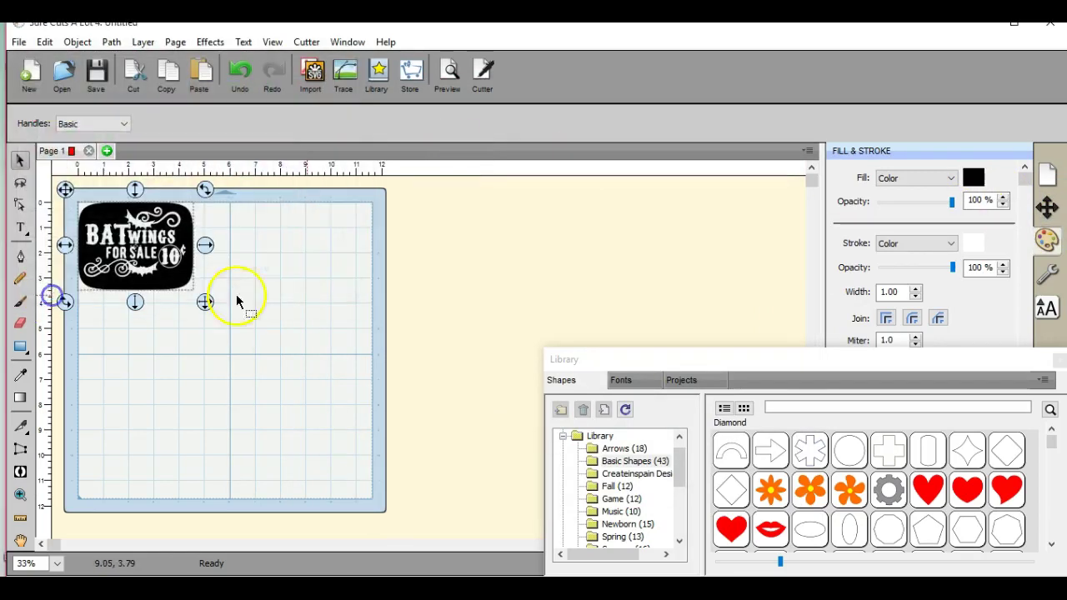
Give the BATwings trace a black outline and reselect it.
left_click(974, 243)
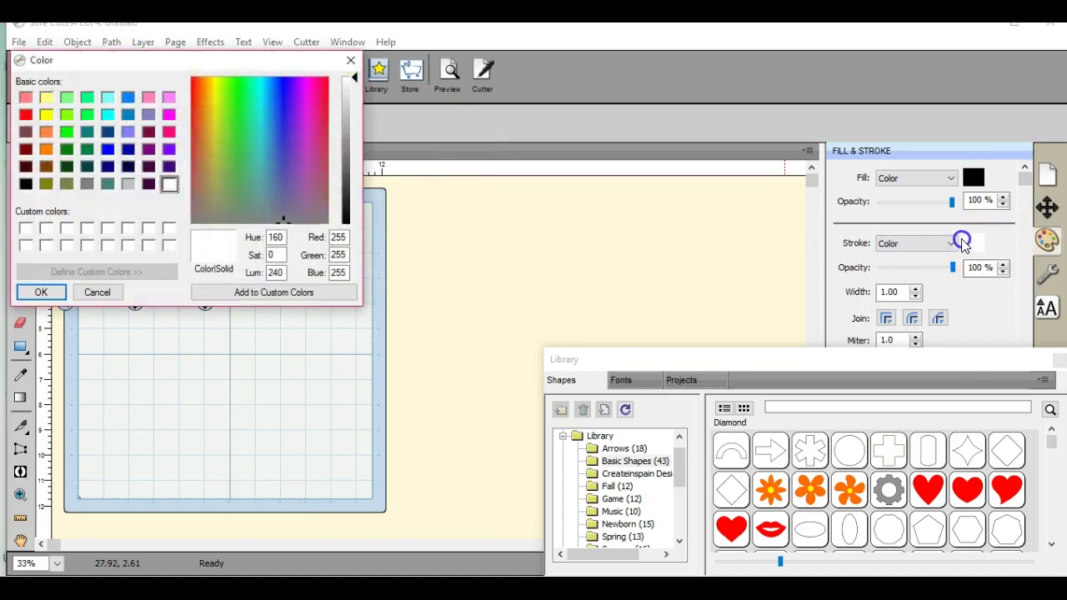
left_click(26, 183)
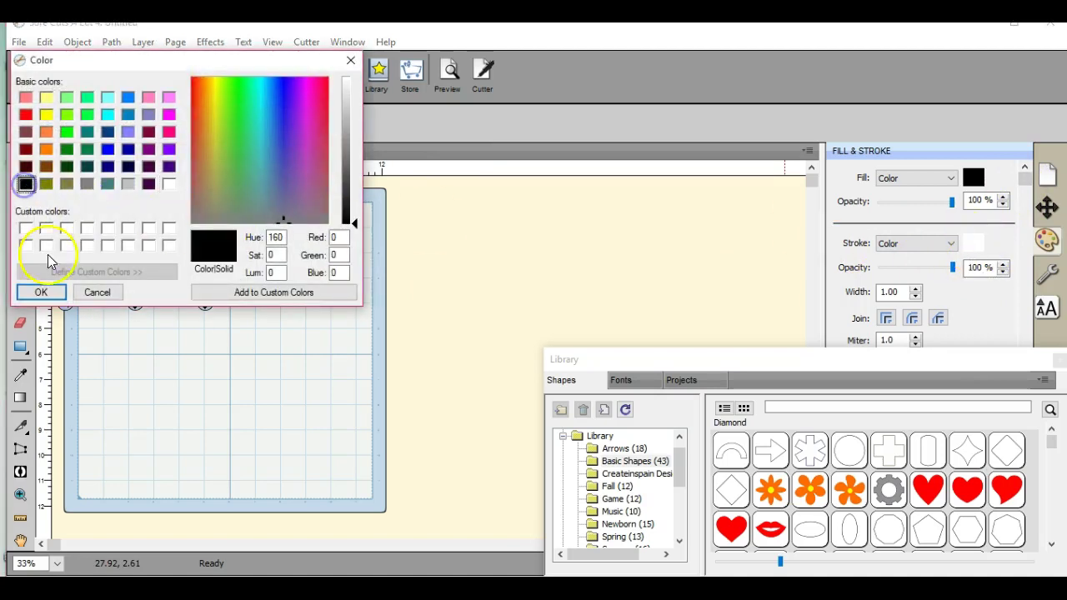
left_click(40, 292)
left_click(252, 352)
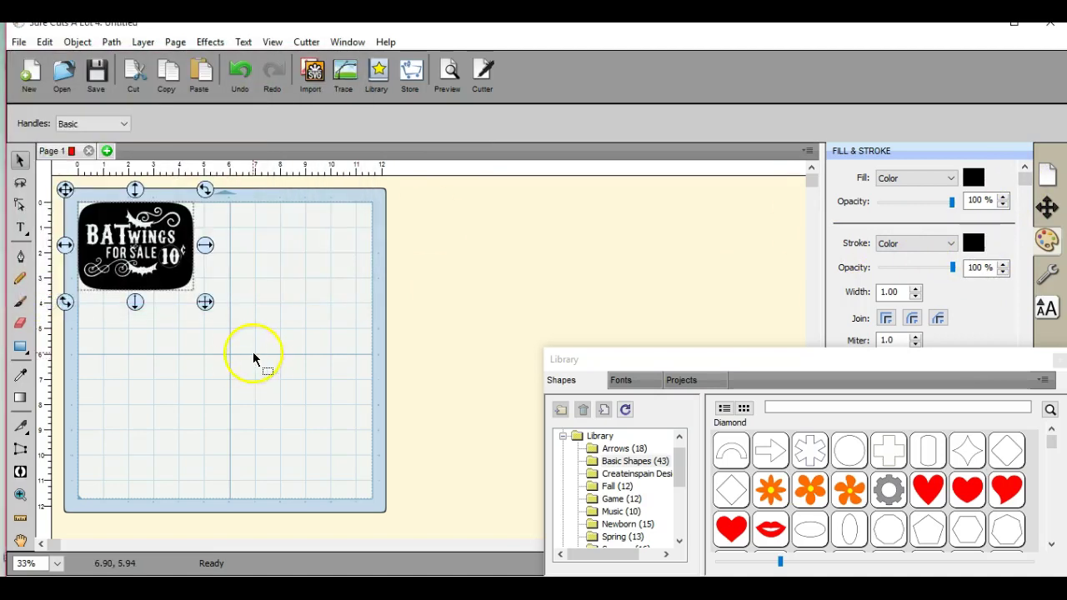
left_click(162, 284)
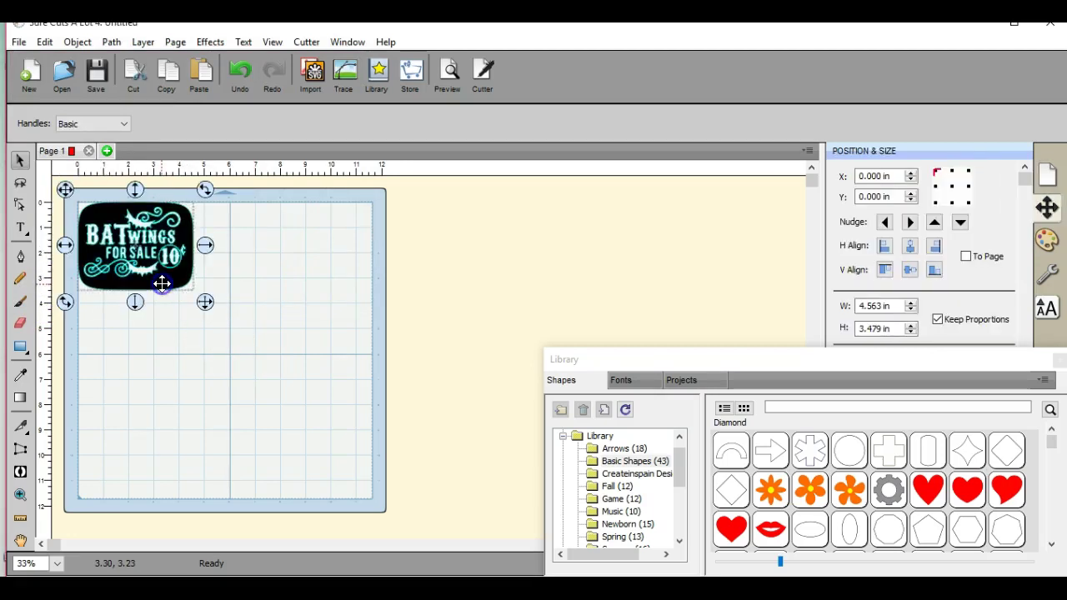
Break the trace apart and delete the black rounded background.
left_click(78, 42)
left_click(121, 175)
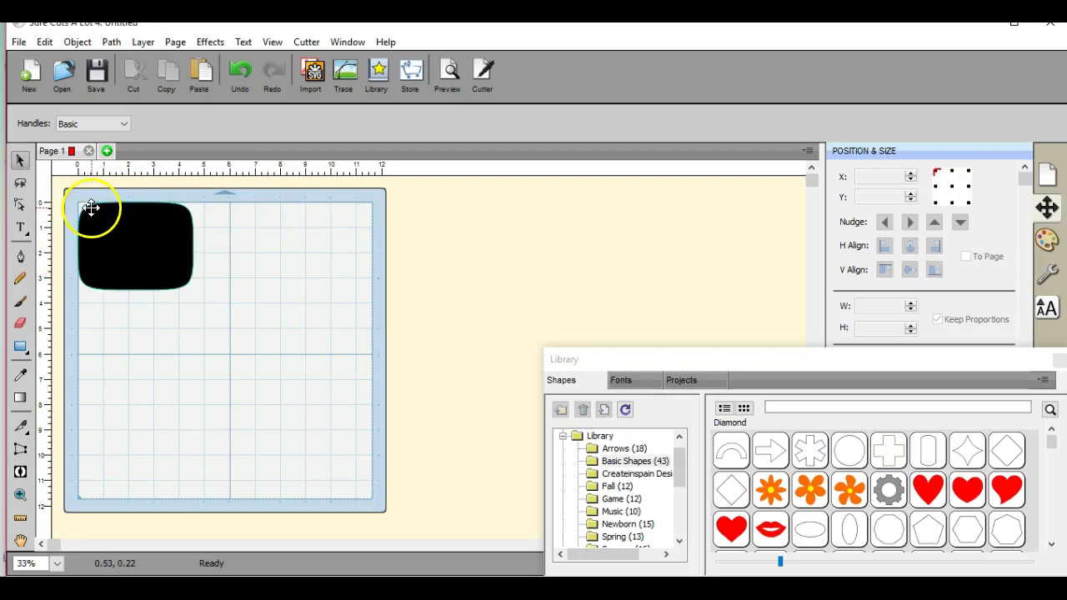
left_click_drag(90, 208, 317, 227)
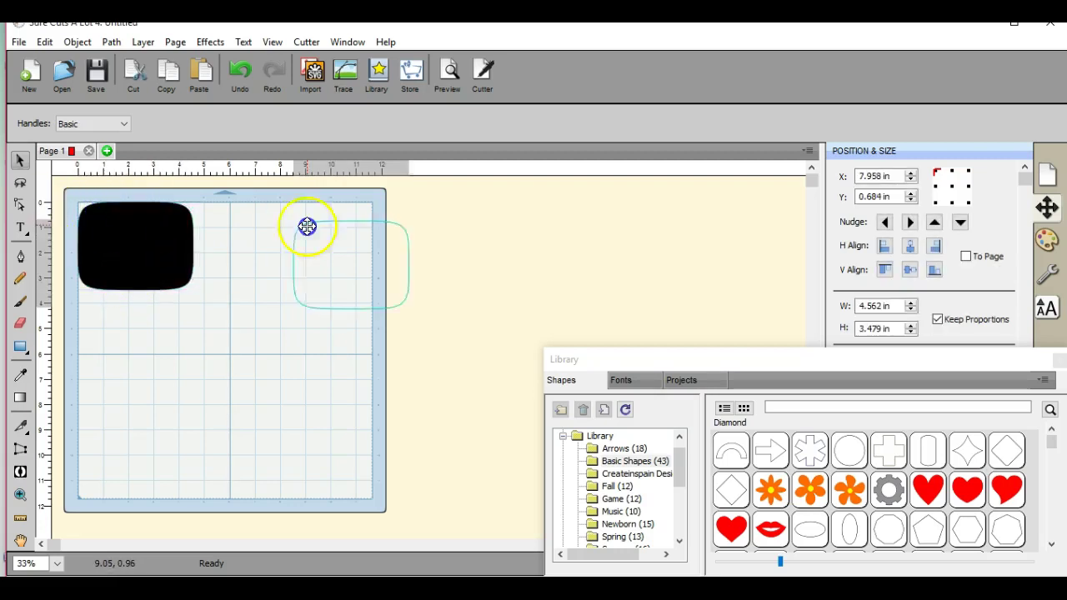
right_click(345, 243)
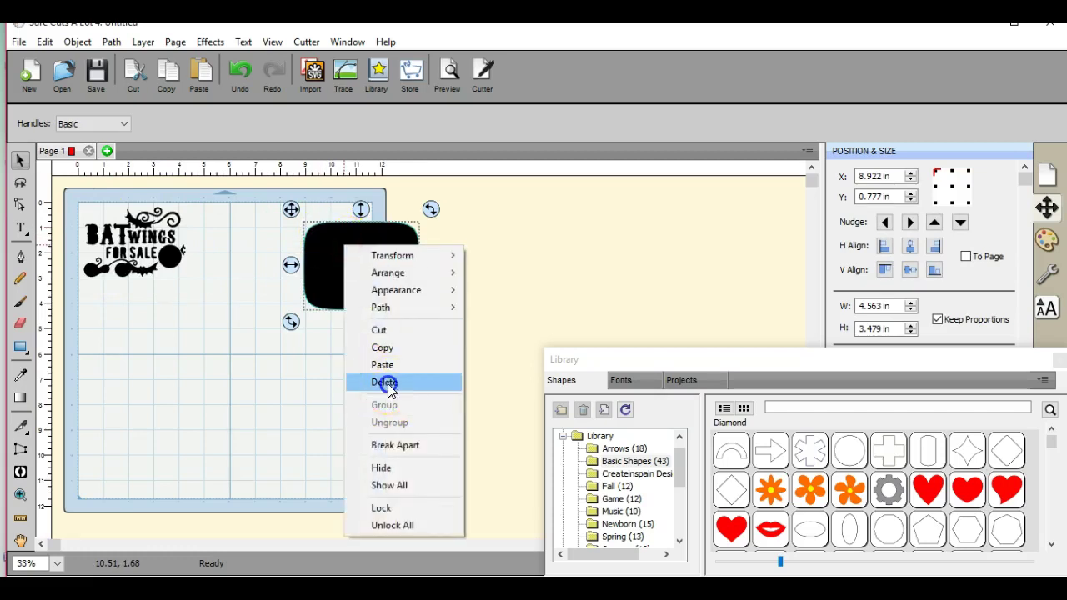
left_click(384, 381)
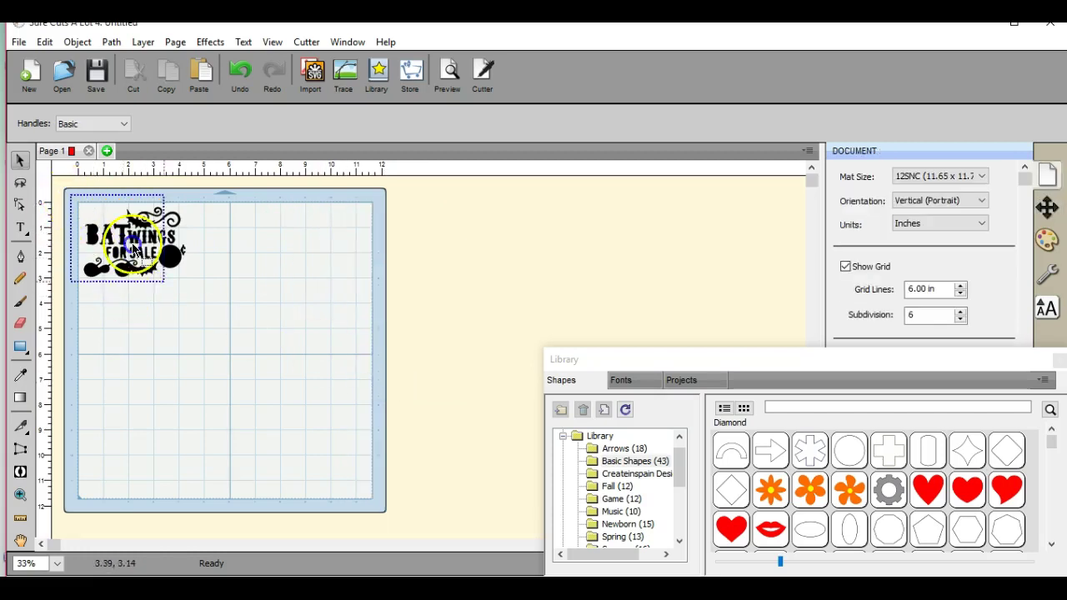
Select all BATwings pieces and merge them into one shape.
left_click_drag(72, 203, 205, 317)
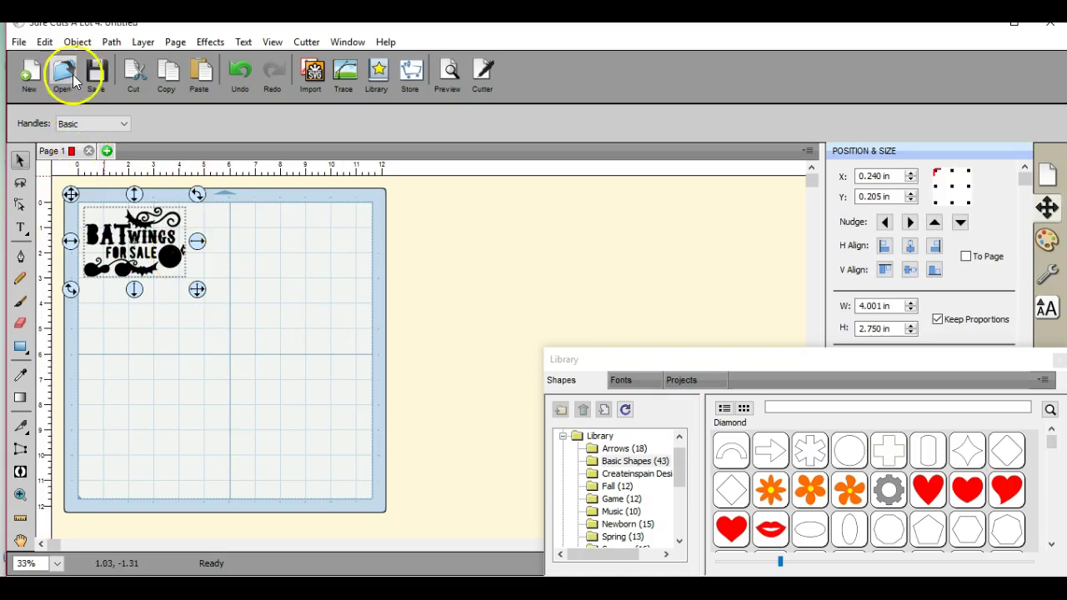
left_click(78, 42)
left_click(119, 193)
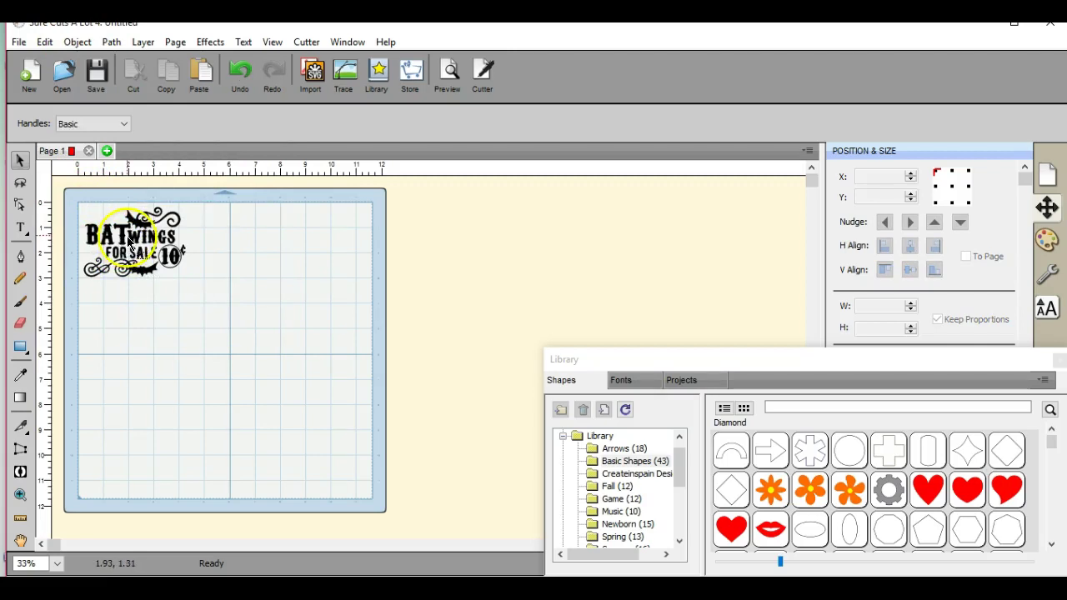
Delete the merged BATwings design (about 10.8 inches wide), leaving the cutting mat empty.
left_click_drag(87, 200, 372, 469)
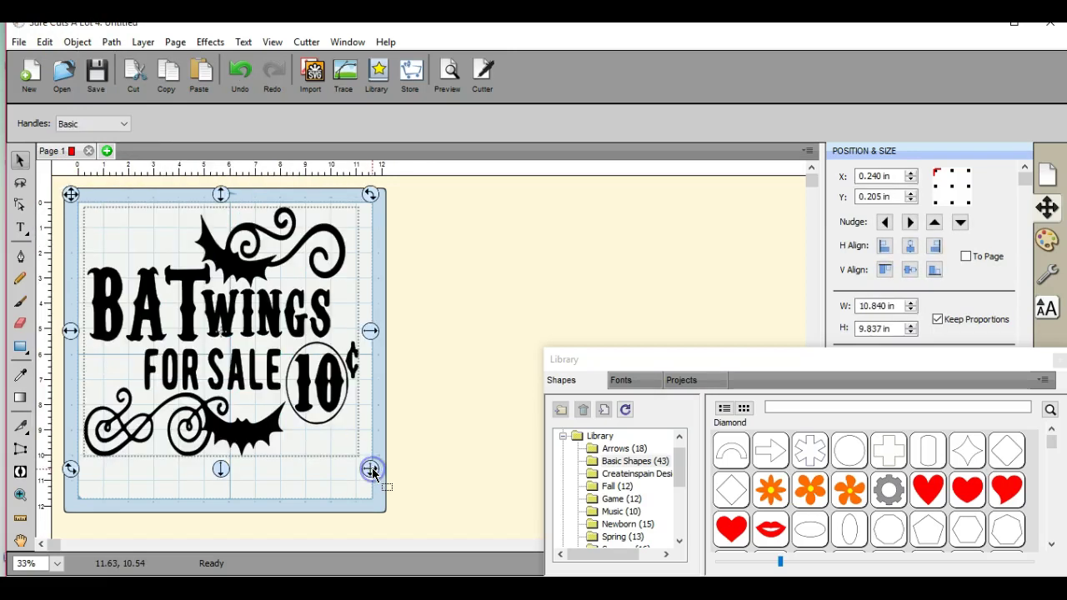
right_click(231, 267)
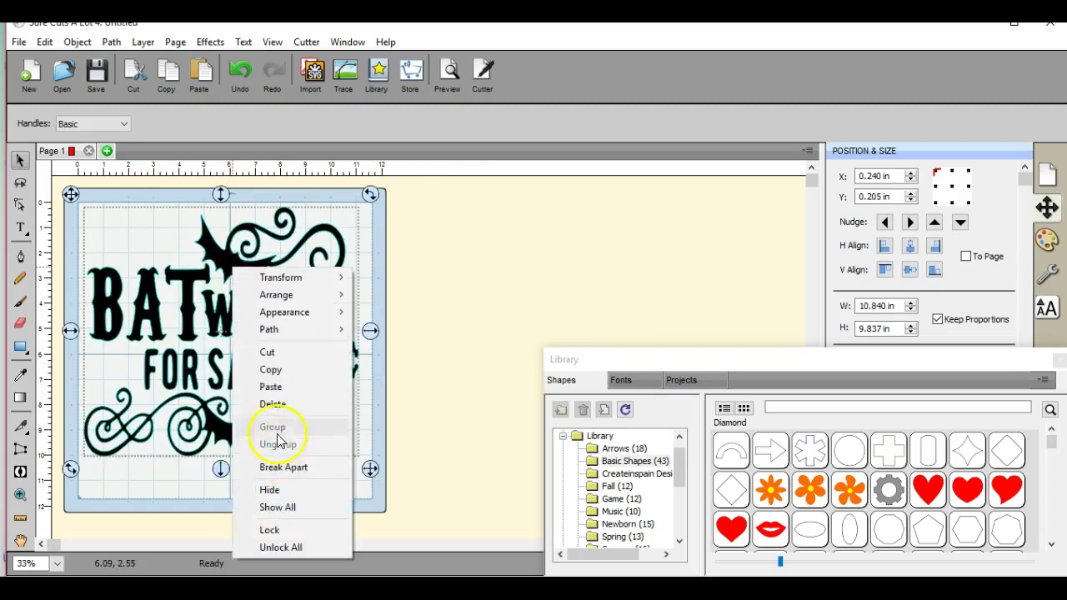
left_click(279, 405)
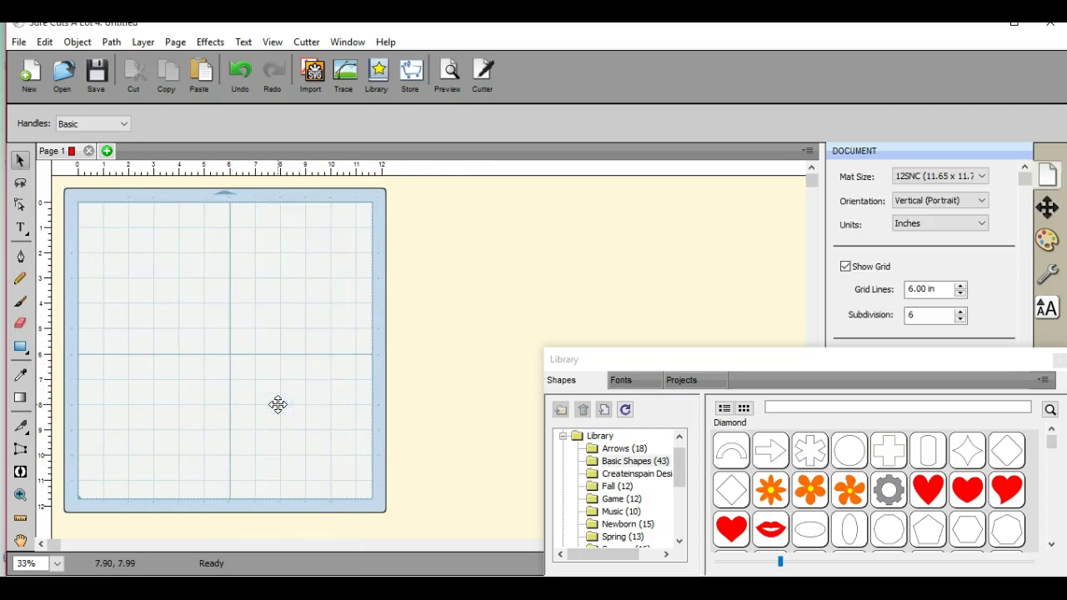